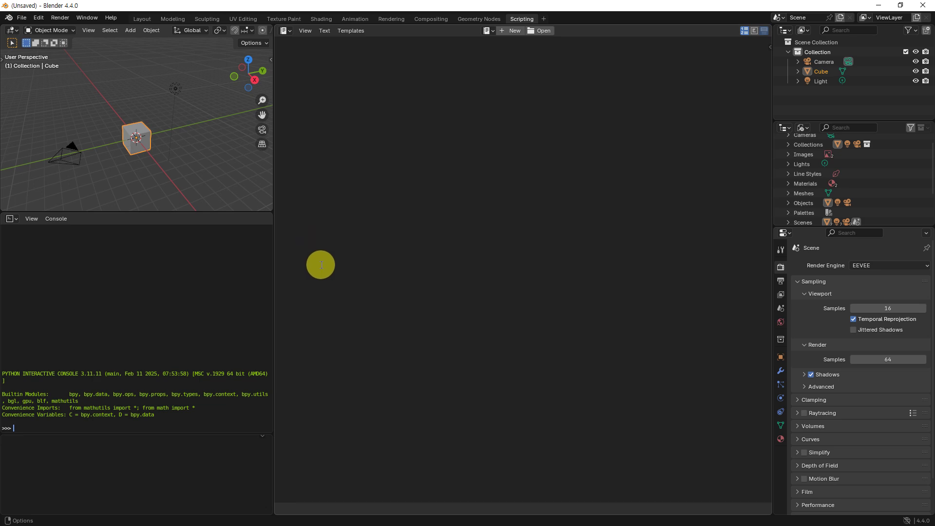
pyautogui.moveTo(168, 4); pyautogui.dragTo(272, 144)
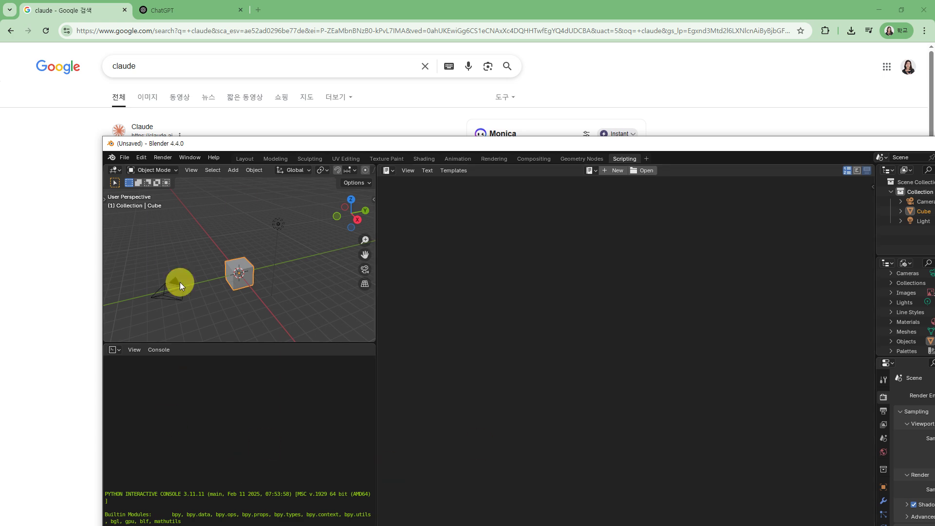
pyautogui.moveTo(365, 147); pyautogui.dragTo(253, 229)
pyautogui.doubleClick(252, 229)
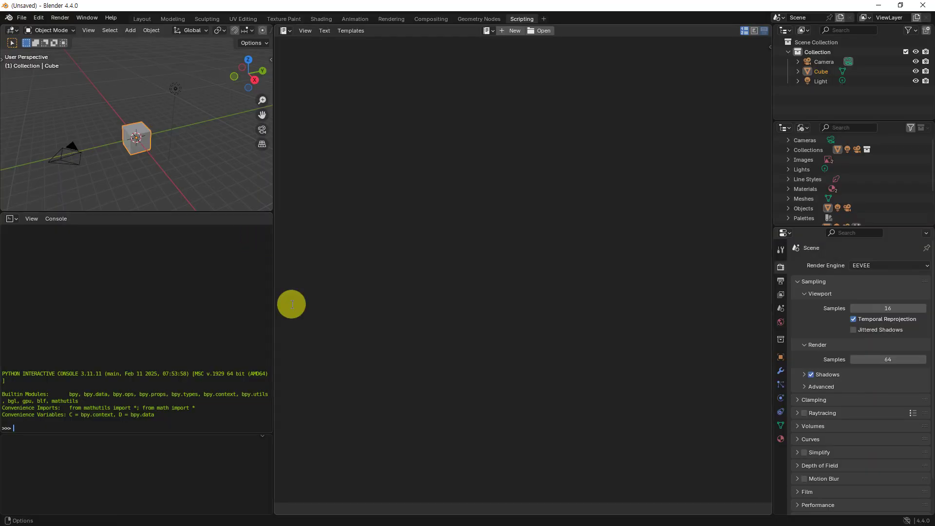
# Step: Look through the Modeling, Sculpting, UV Editing, Texture Paint, Shading and Geometry Nodes workspaces, and return to Scripting
pyautogui.click(168, 19)
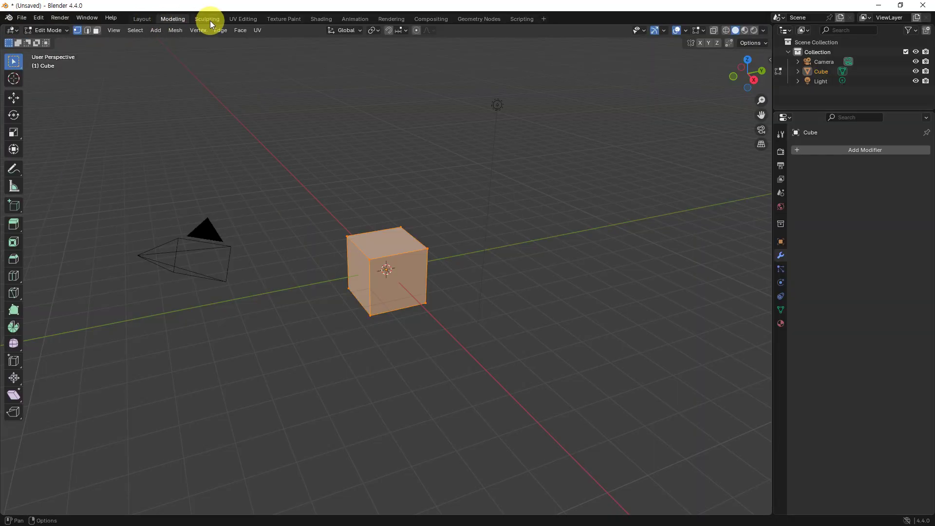
pyautogui.click(209, 19)
pyautogui.click(243, 19)
pyautogui.click(278, 18)
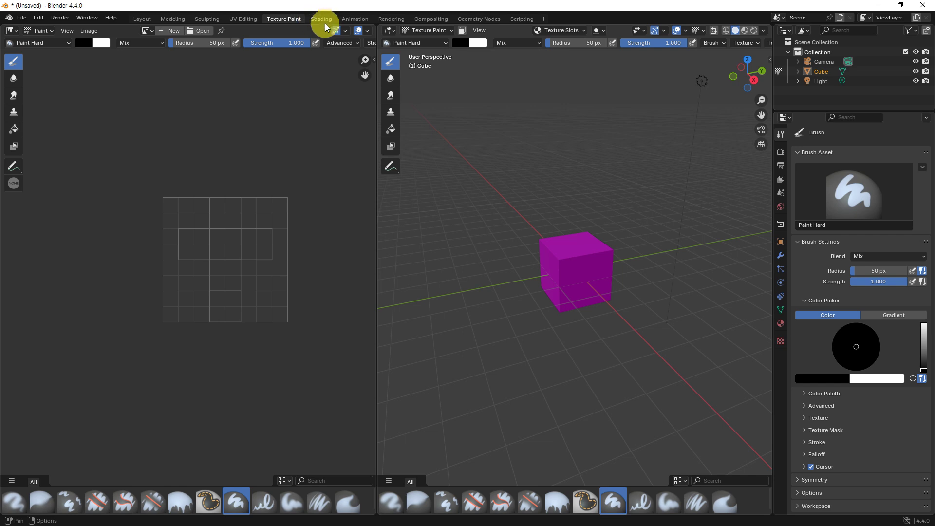
pyautogui.click(314, 19)
pyautogui.click(476, 18)
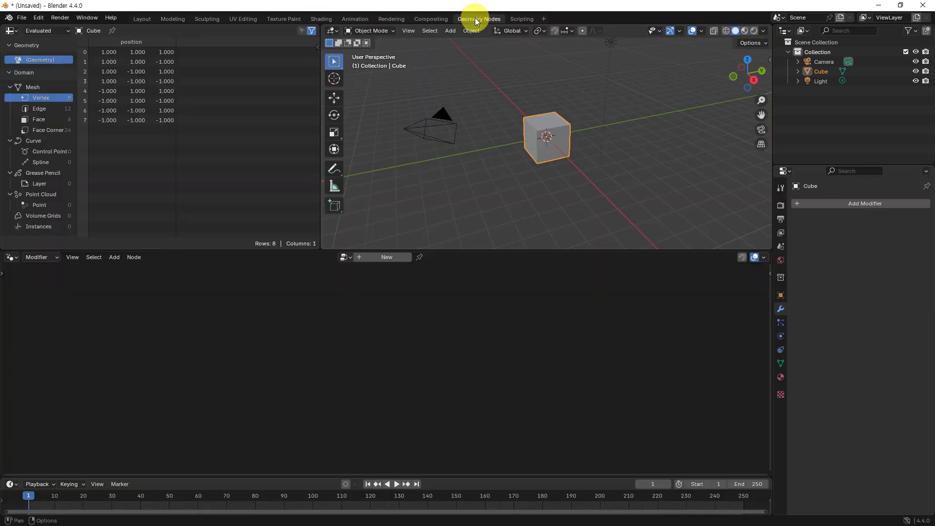
pyautogui.click(523, 19)
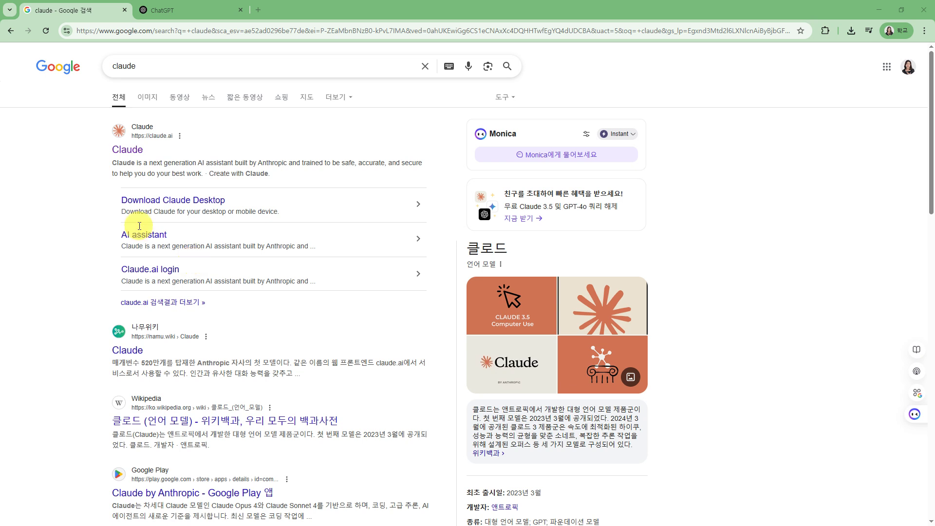
# Step: Switch to ChatGPT and send "블렌더에서 파이썬으로 모델링을 할거야. 가로 200 세로 200의 영역에 큐브를 50개 랜덤으로 생성하는 파이썬 코드 만들어줘"
pyautogui.click(224, 10)
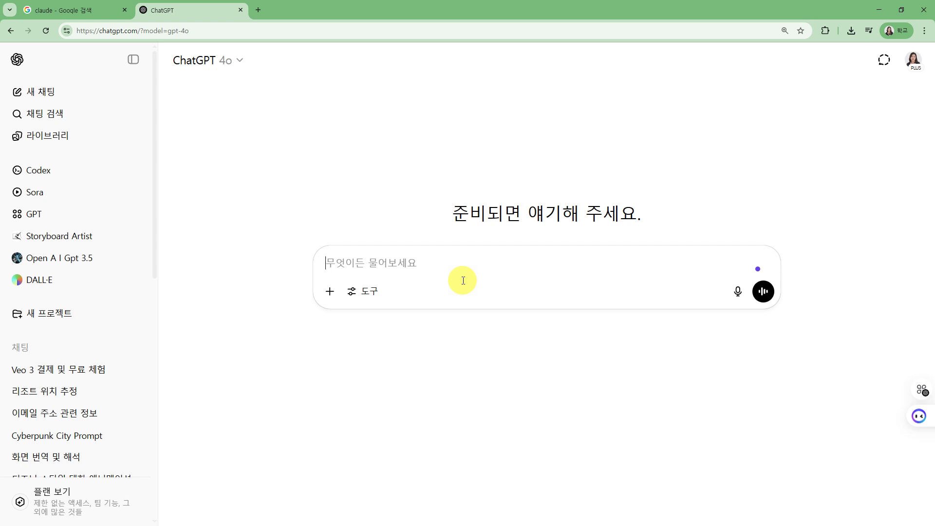
pyautogui.write('블렌더에서')
pyautogui.write(' 파이썬으로 모델ㄹ')
pyautogui.write('링의')
pyautogui.write('을 할거야')
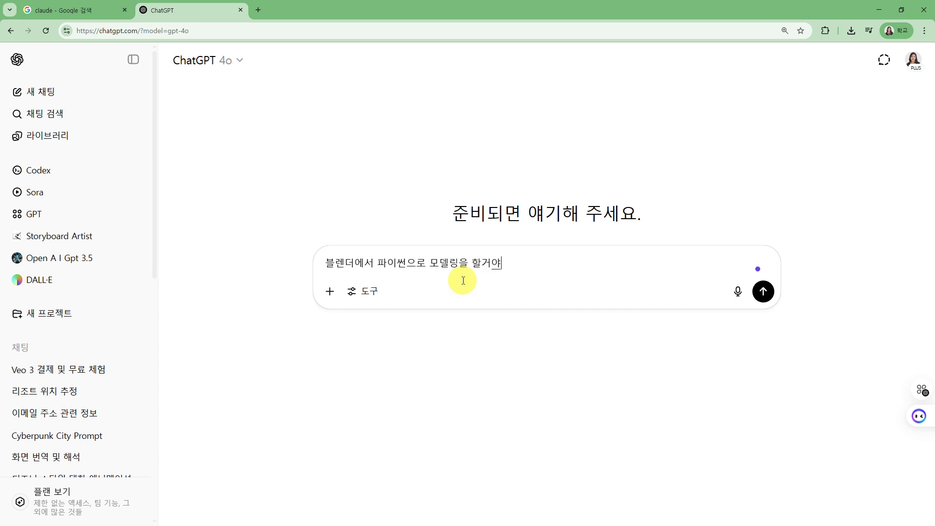
pyautogui.write('.  가로 200')
pyautogui.press('BackSpace')
pyautogui.write('0 세로 200의 영역에 ')
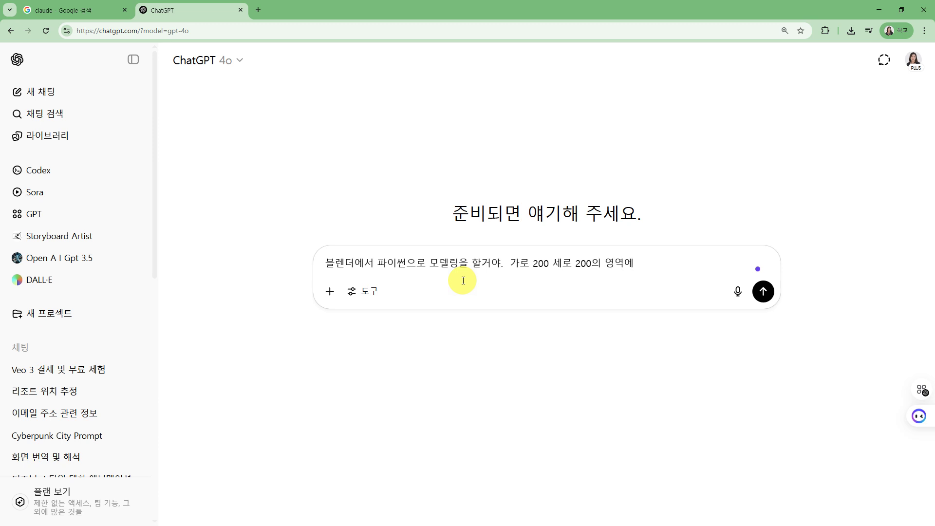
pyautogui.write('큐브를 50개 랜덤으로 생성하는 파이')
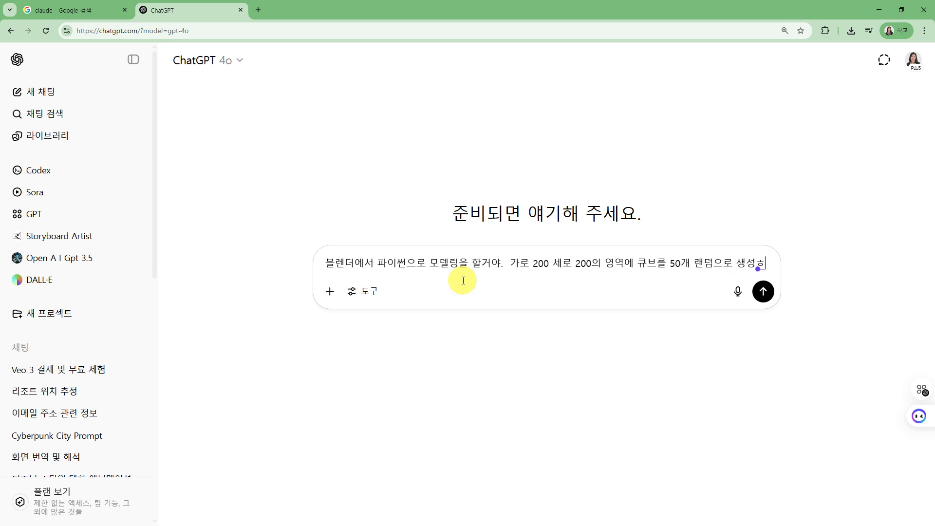
pyautogui.write('썬 코드')
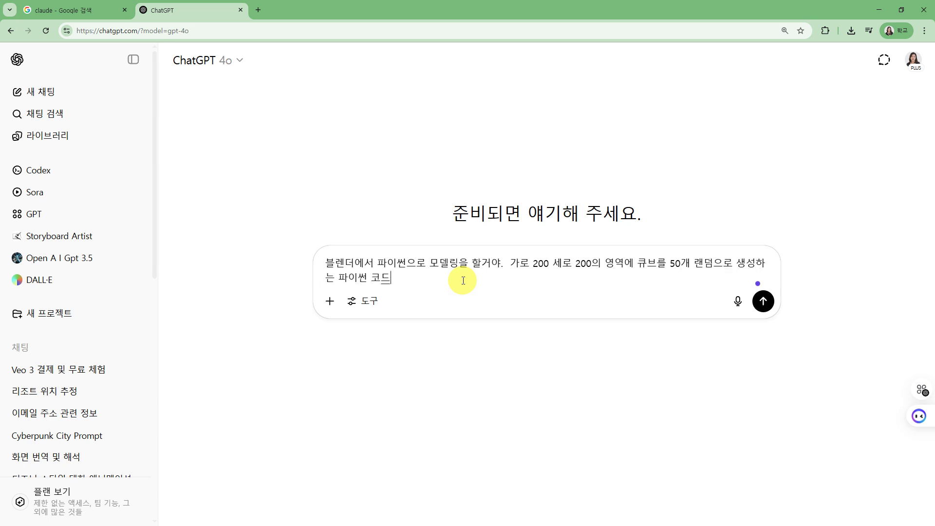
pyautogui.write(' 만드들어주ㅓ')
pyautogui.press('Return')
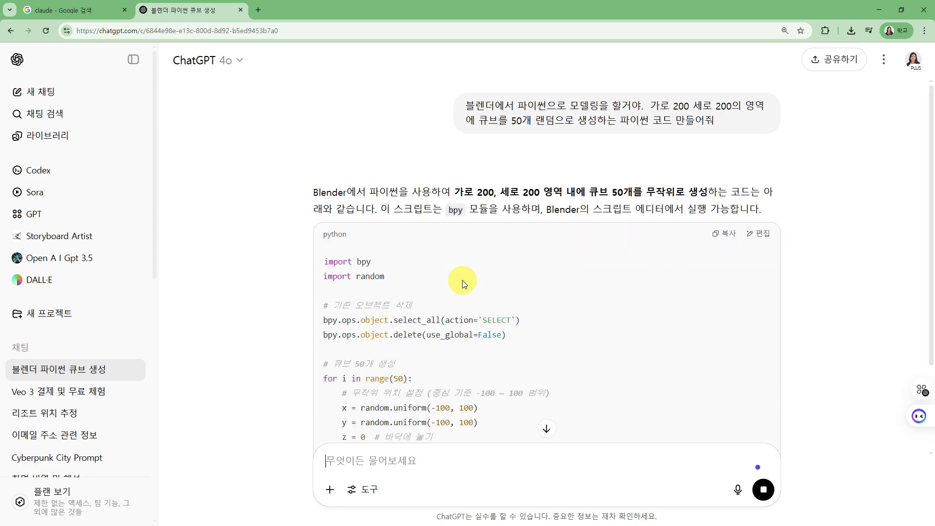
# Step: Copy the generated Python code from ChatGPT and paste it into a new text in Blender's text editor
pyautogui.scroll(-5, 448, 290)
pyautogui.scroll(4, 452, 231)
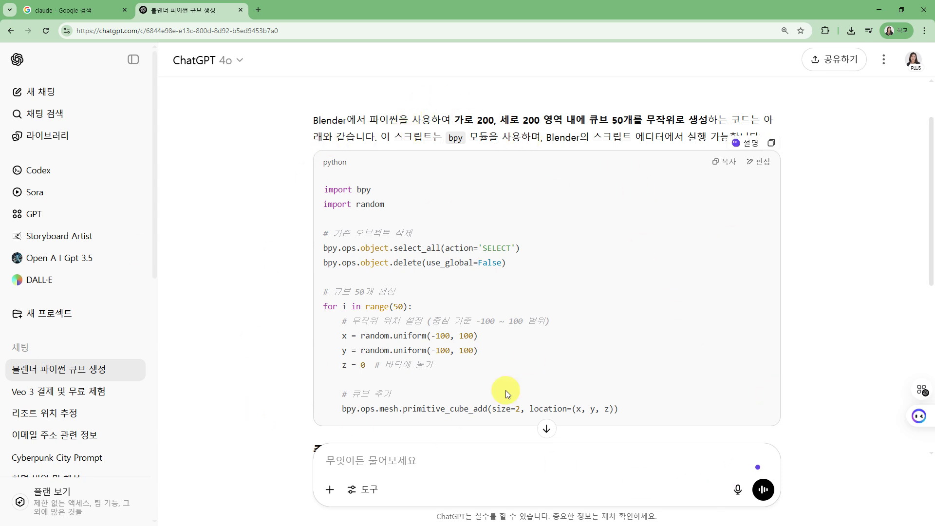
pyautogui.click(709, 165)
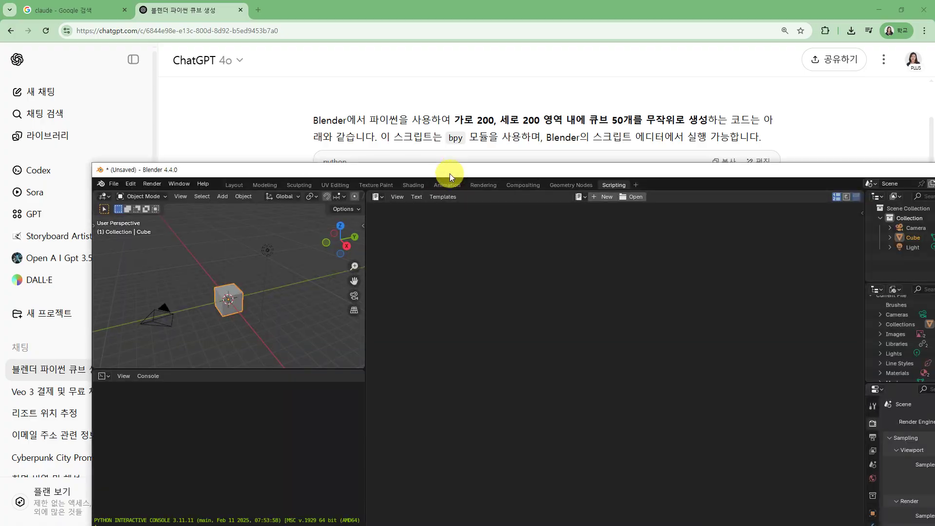
pyautogui.doubleClick(449, 173)
pyautogui.click(510, 38)
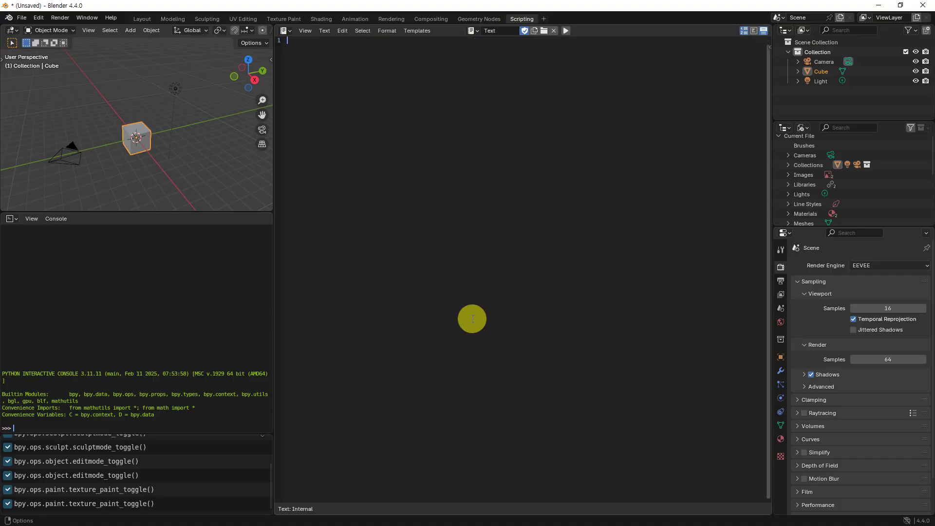
pyautogui.hotkey('ctrl', 'v')
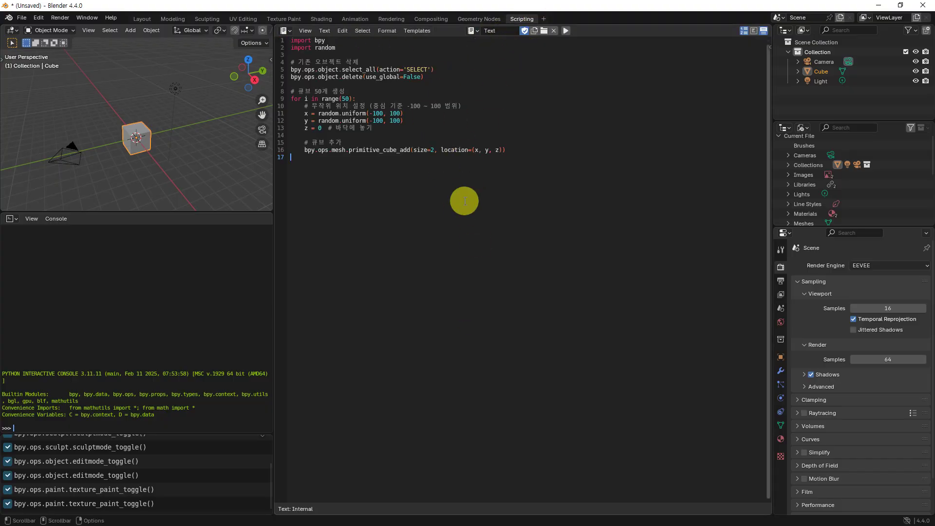
# Step: Run the pasted script to generate the 50 random cubes and inspect them in the 3D viewport
pyautogui.click(566, 30)
pyautogui.scroll(-2, 164, 154)
pyautogui.scroll(-5, 163, 154)
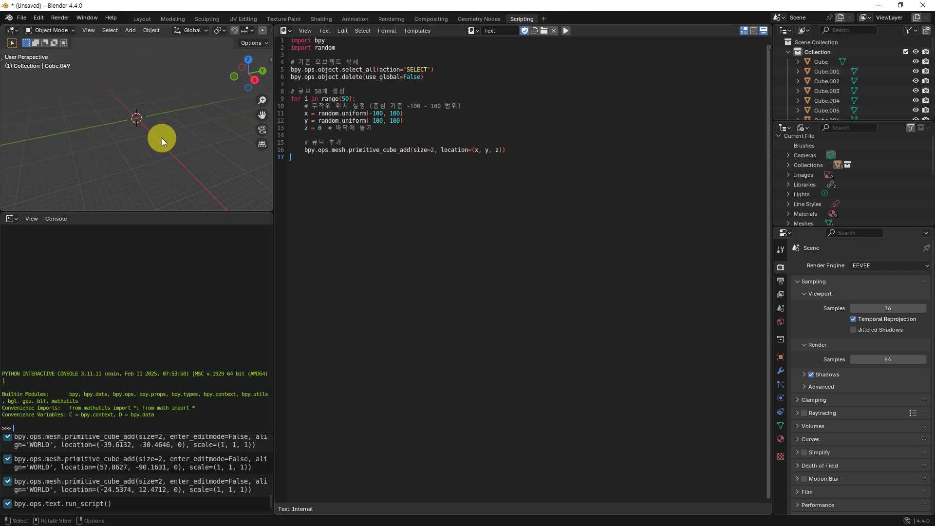
pyautogui.moveTo(156, 142); pyautogui.dragTo(185, 150, button='middle')
pyautogui.scroll(4, 185, 150)
pyautogui.scroll(-5, 185, 149)
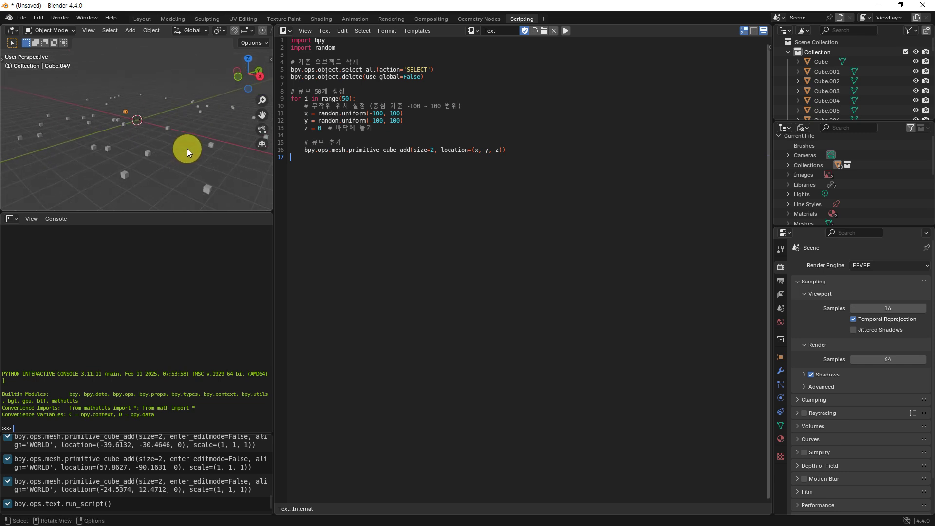
pyautogui.moveTo(265, 117); pyautogui.dragTo(205, 151)
# Step: Change the loop count in the script to range(350) and run it again
pyautogui.click(341, 98)
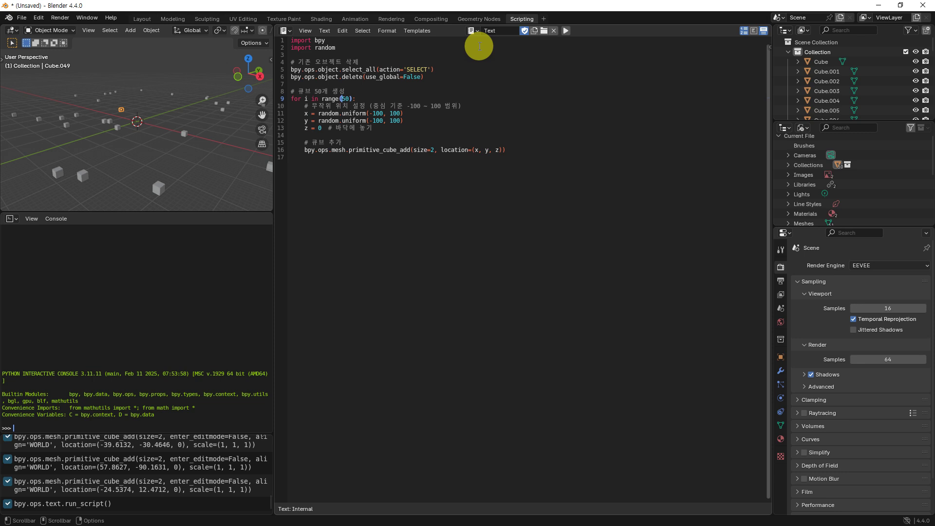
pyautogui.write('3')
pyautogui.click(446, 190)
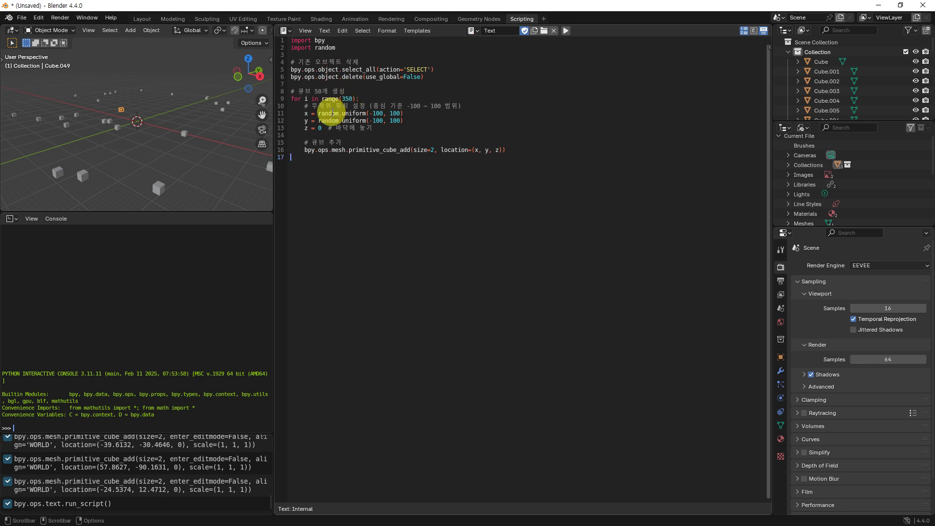
pyautogui.click(566, 31)
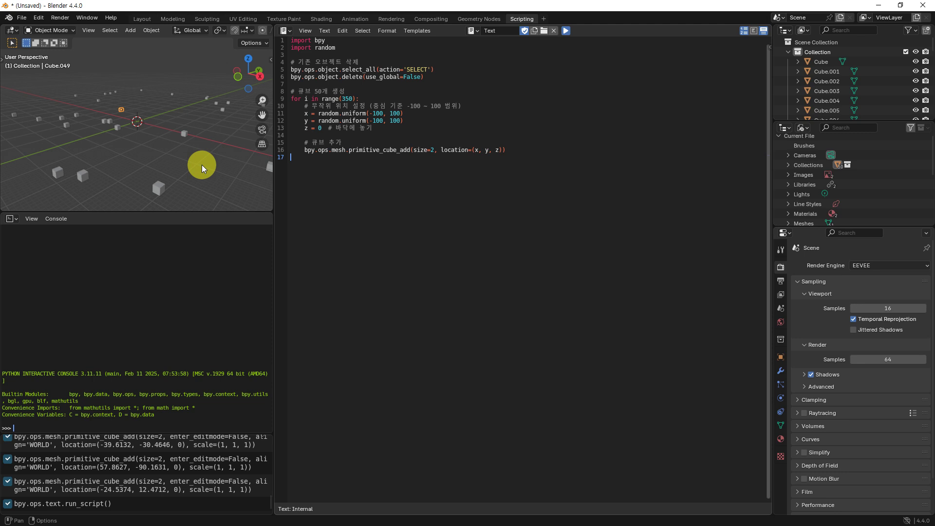
pyautogui.scroll(-8, 190, 152)
pyautogui.scroll(8, 188, 151)
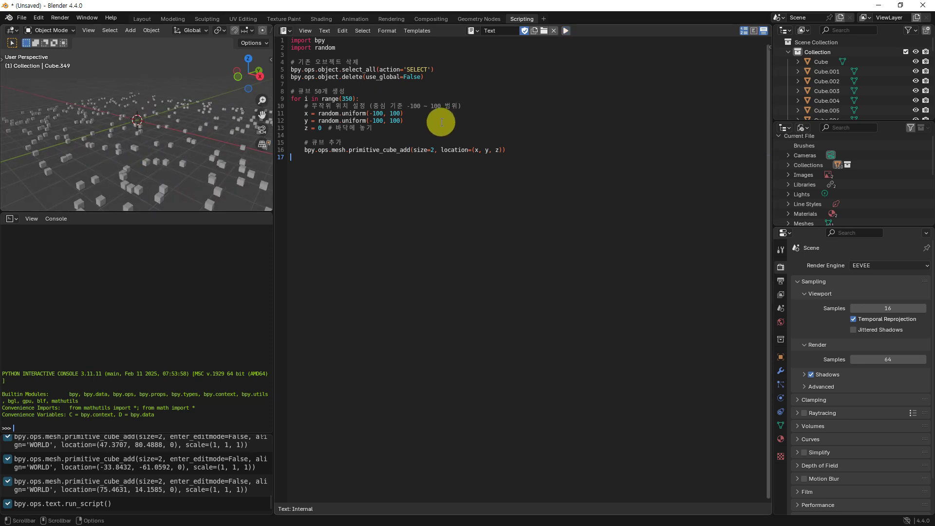
# Step: Set z in the script to random.uniform(-100, 100) and rerun it to scatter the cubes in height
pyautogui.click(325, 120)
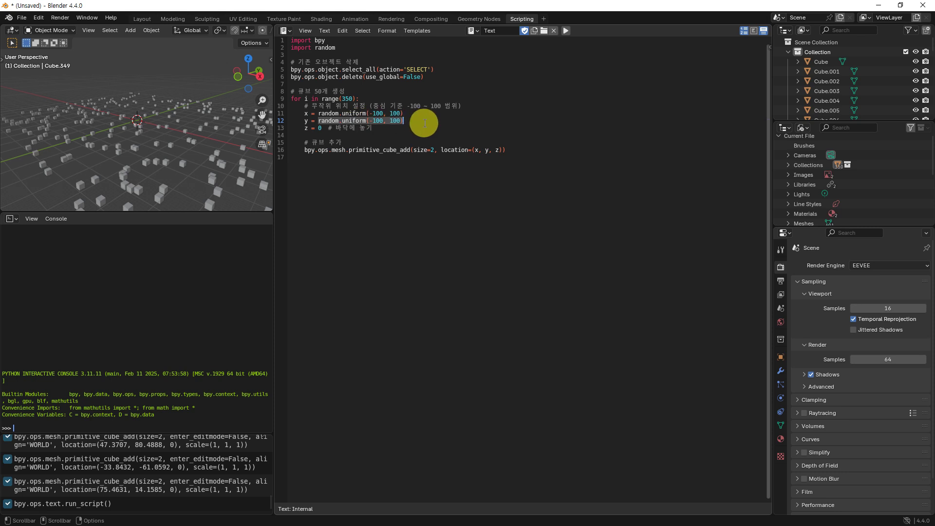
pyautogui.doubleClick(320, 128)
pyautogui.write('random.uniform(-100, 100)')
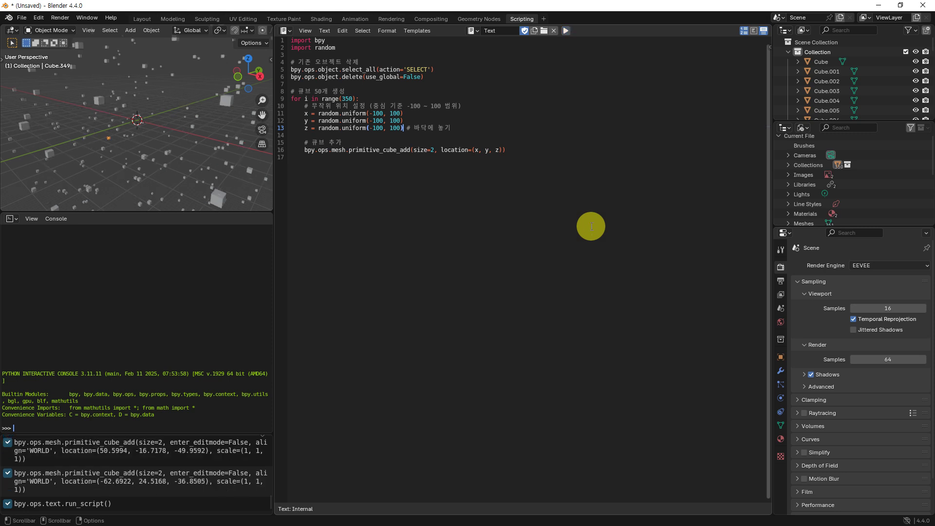
pyautogui.scroll(-3, 187, 165)
pyautogui.moveTo(146, 145)
pyautogui.mouseDown(button='middle')
pyautogui.moveTo(212, 105)
pyautogui.moveTo(166, 83)
pyautogui.moveTo(154, 147)
pyautogui.mouseUp(button='middle')
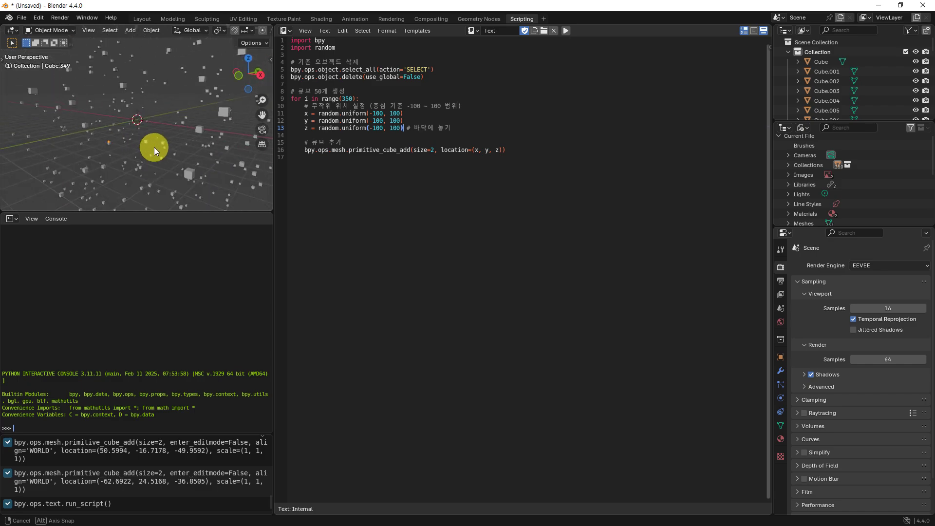
# Step: Switch back to ChatGPT and review the sent prompt, the generated code and its explanation
pyautogui.click(878, 5)
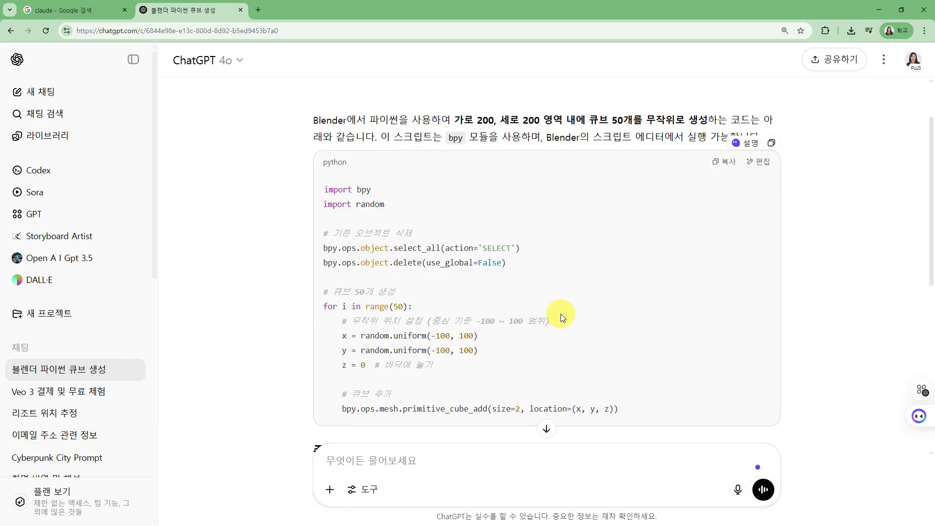
pyautogui.click(408, 466)
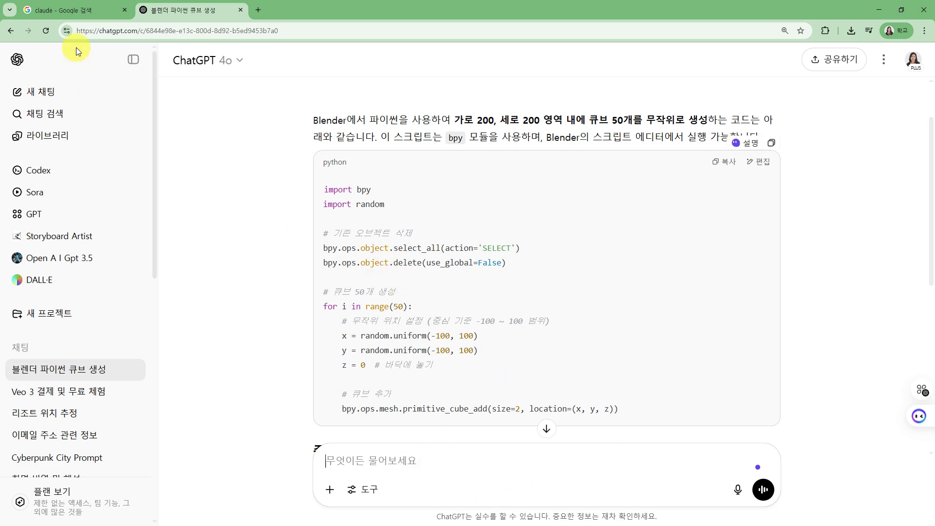
pyautogui.click(70, 12)
pyautogui.click(188, 10)
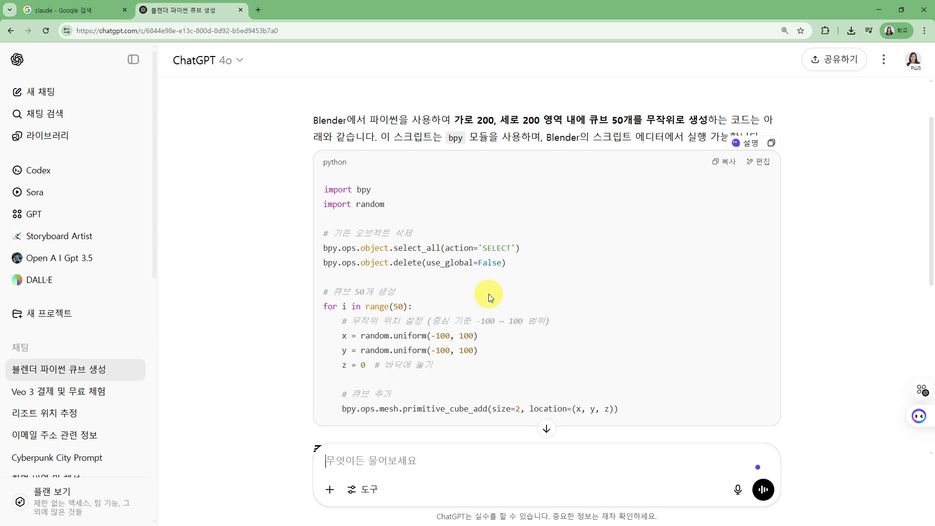
pyautogui.scroll(-1, 468, 380)
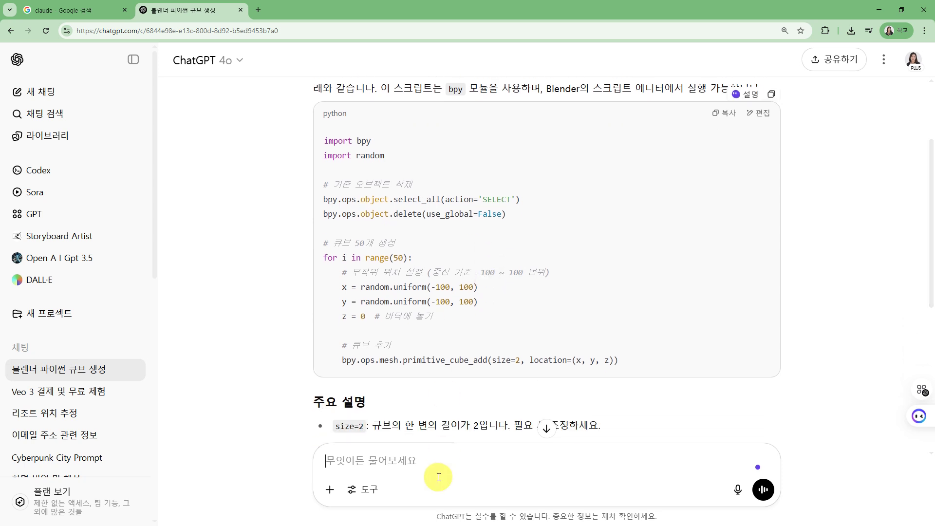
pyautogui.scroll(2, 591, 317)
pyautogui.moveTo(314, 192); pyautogui.dragTo(662, 208)
pyautogui.moveTo(682, 148); pyautogui.dragTo(465, 103)
pyautogui.click(439, 471)
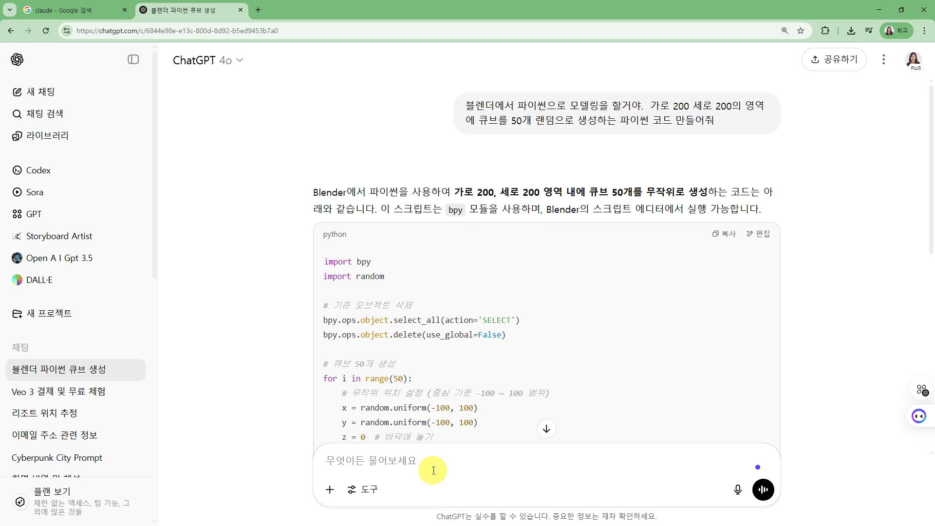
pyautogui.scroll(-9, 495, 361)
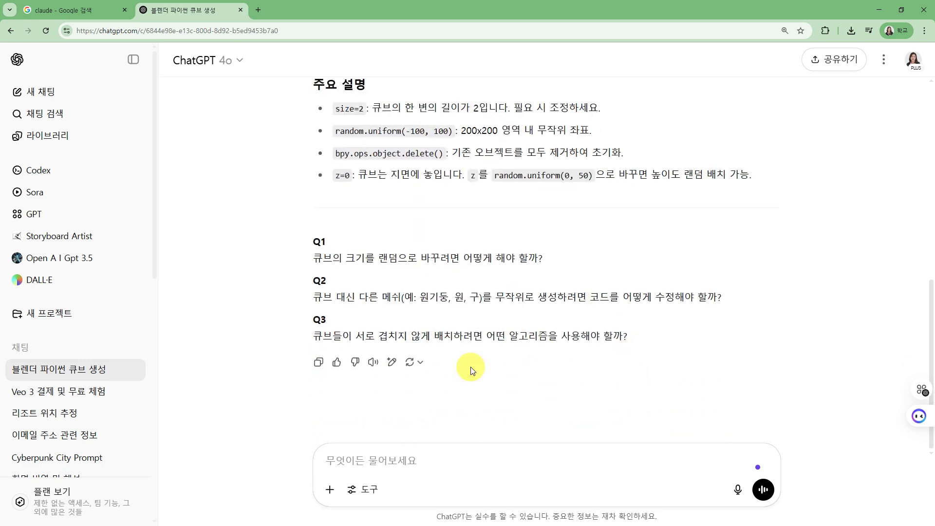
pyautogui.scroll(5, 540, 370)
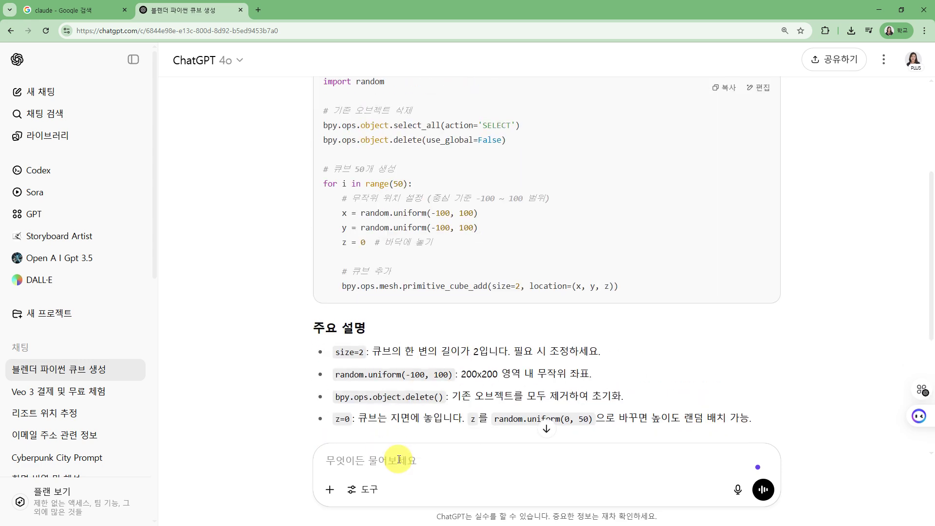
# Step: Send ChatGPT the prompt "픽사에 나올 것 같은 귀여운 집 만들려고해. 블렌더에서 파이썬 스크립트 작성해줘"
pyautogui.write('픽사에 ')
pyautogui.write('나올 것 같은 귀')
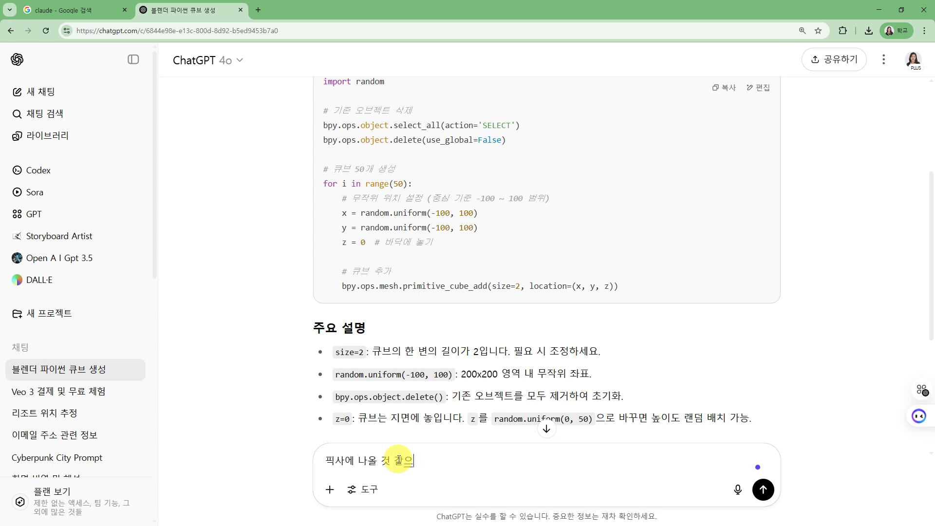
pyautogui.write('여운 집 만드')
pyautogui.write('들려고해. 블렌더에')
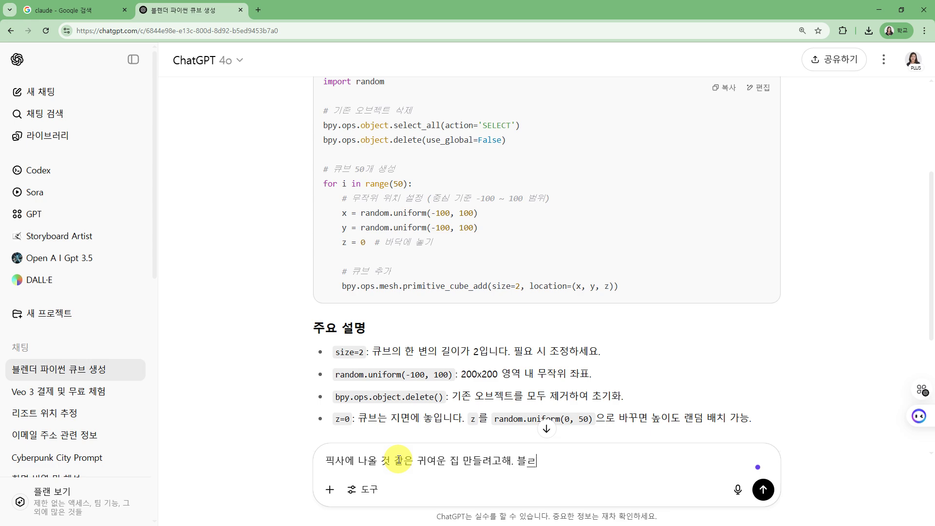
pyautogui.write('서 파이썬 스크립')
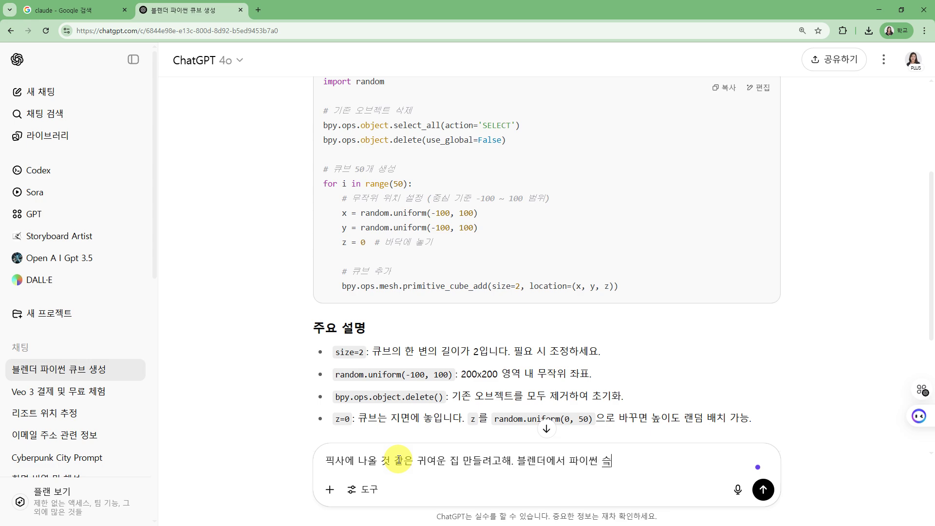
pyautogui.write('트 작성해줘')
pyautogui.press('Return')
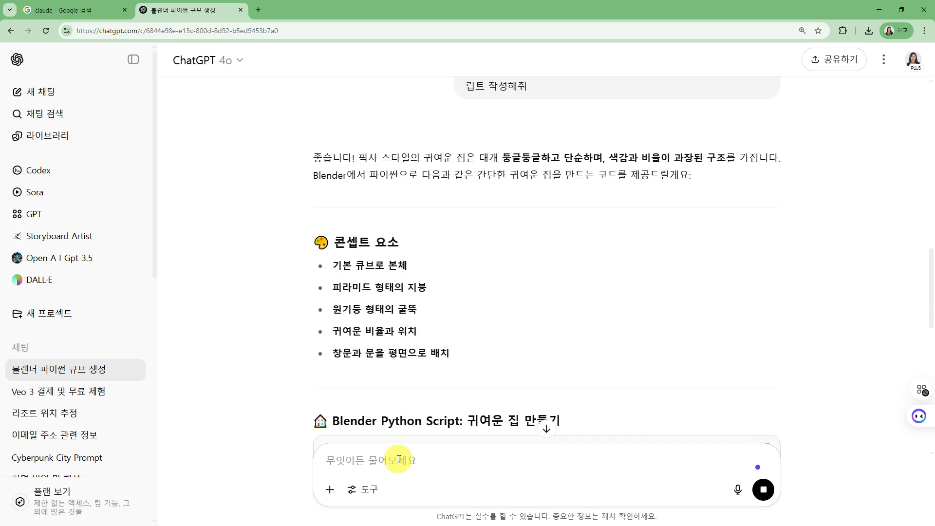
# Step: Read through the generated house script and send the follow-up request "머티리얼도 넣어줘야지" to get materials added
pyautogui.scroll(5, 678, 278)
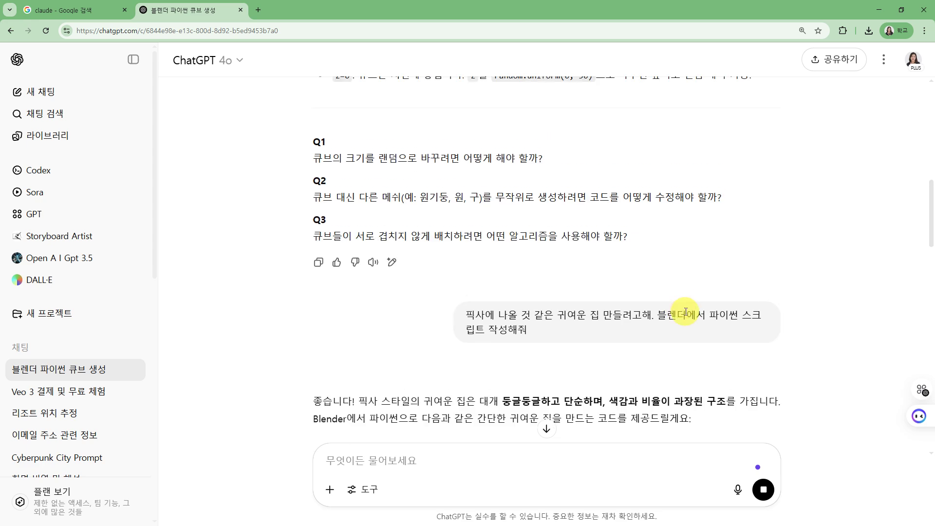
pyautogui.scroll(-8, 669, 238)
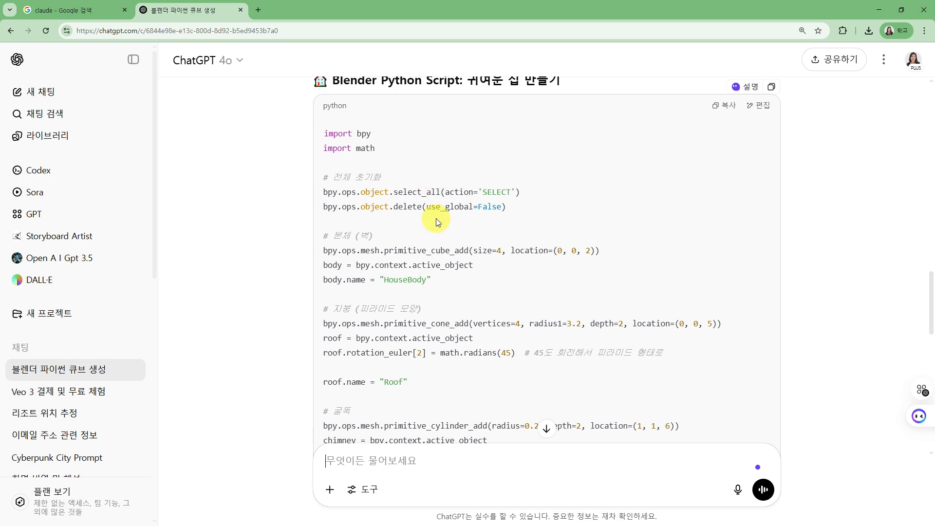
pyautogui.scroll(-3, 431, 194)
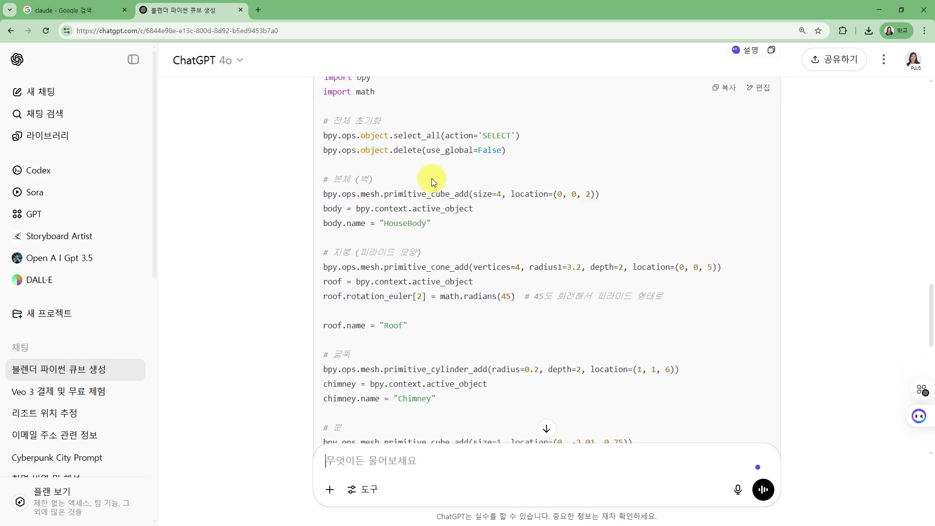
pyautogui.scroll(-8, 386, 308)
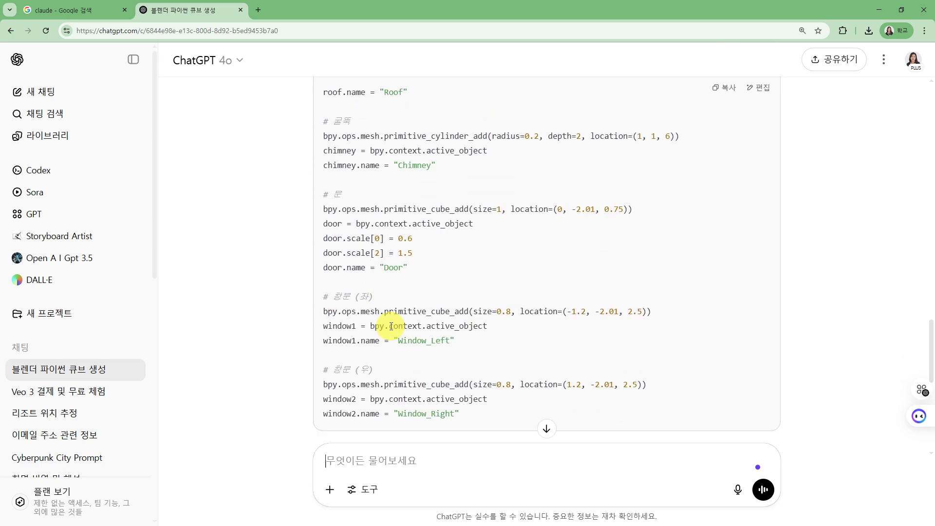
pyautogui.click(438, 460)
pyautogui.write('머티리얼도 넣ㅇ')
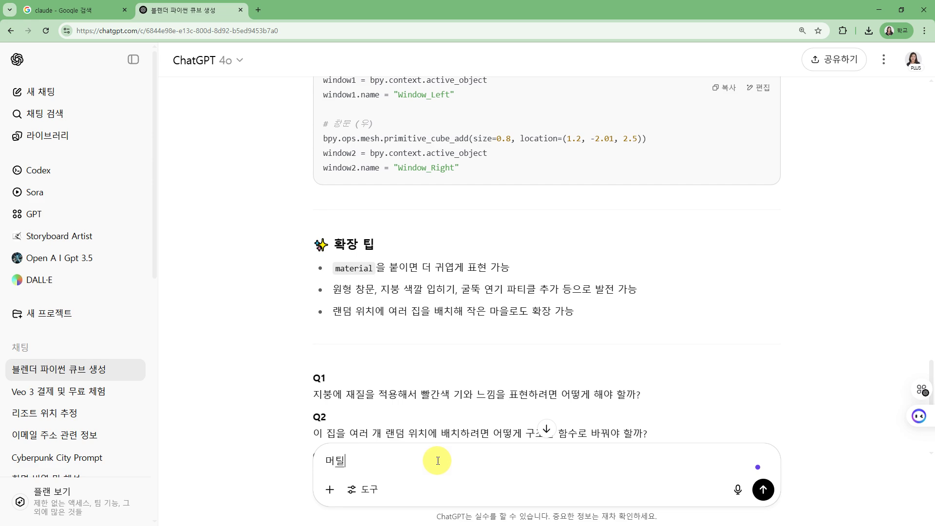
pyautogui.write('어줘야지')
pyautogui.press('Return')
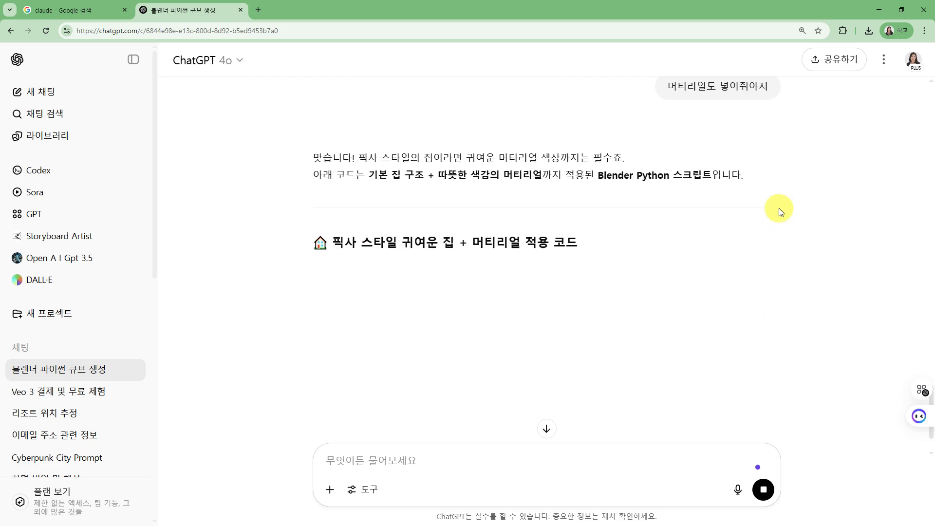
# Step: Review the new house script with materials, from the material definitions through the walls, roof, chimney, door and windows
pyautogui.scroll(-4, 809, 208)
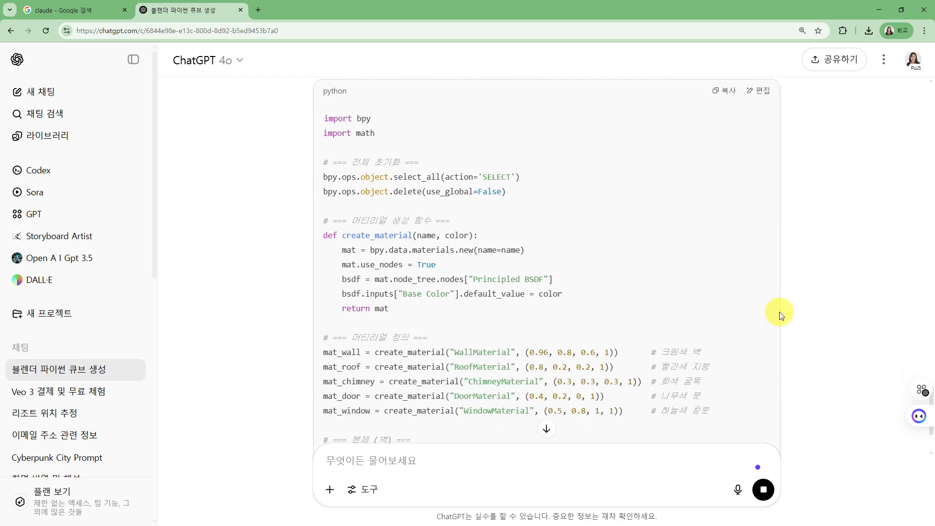
pyautogui.scroll(15, 779, 313)
pyautogui.scroll(-15, 712, 275)
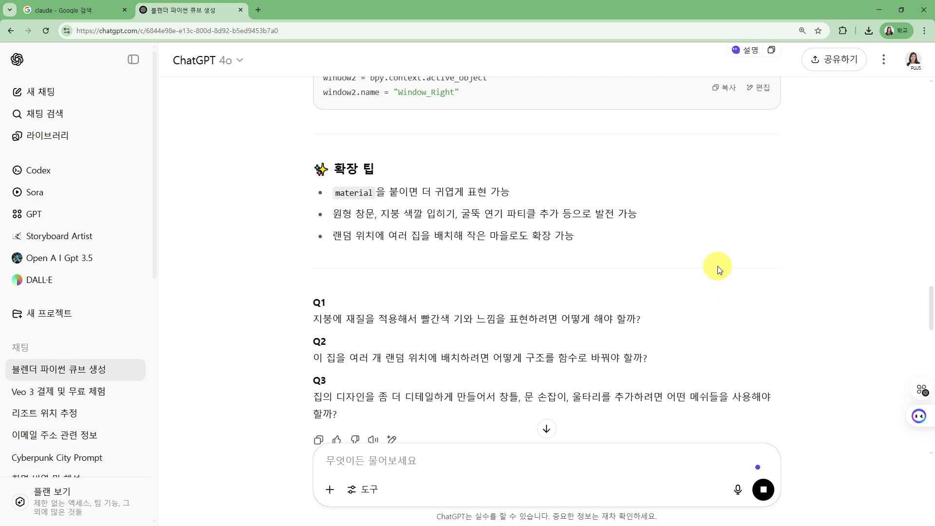
pyautogui.scroll(-11, 772, 353)
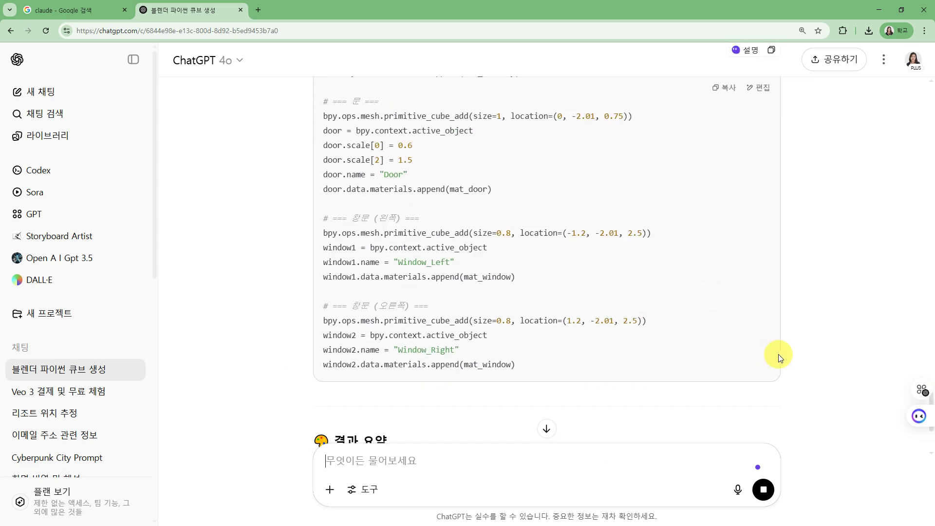
pyautogui.scroll(5, 817, 394)
pyautogui.scroll(12, 778, 392)
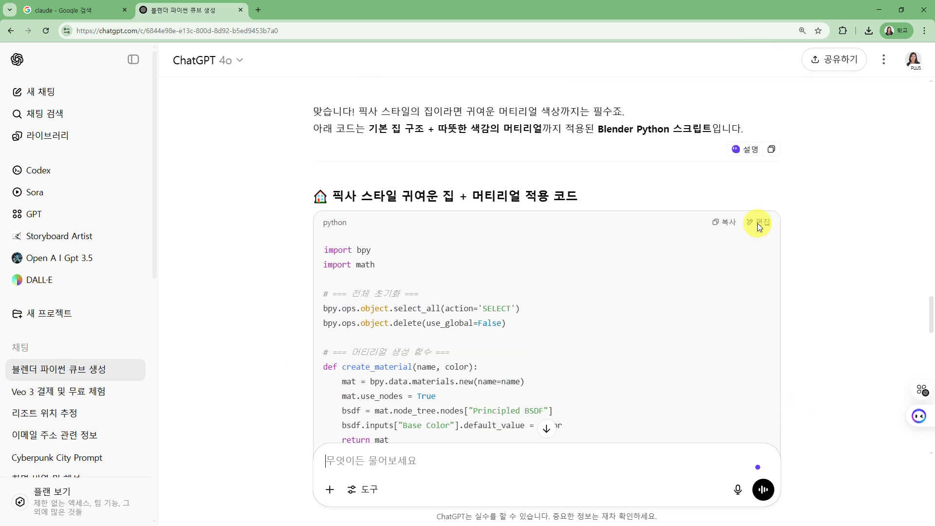
pyautogui.scroll(-4, 639, 326)
pyautogui.scroll(-18, 643, 324)
pyautogui.scroll(15, 710, 286)
# Step: Copy the complete code of the Pixar-style house script that includes materials
pyautogui.click(731, 89)
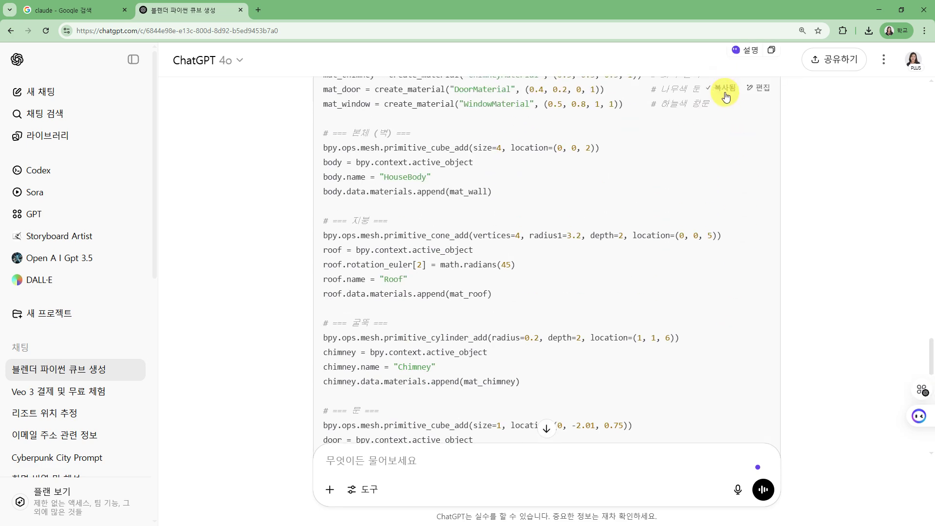
pyautogui.scroll(10, 581, 354)
pyautogui.scroll(3, 620, 236)
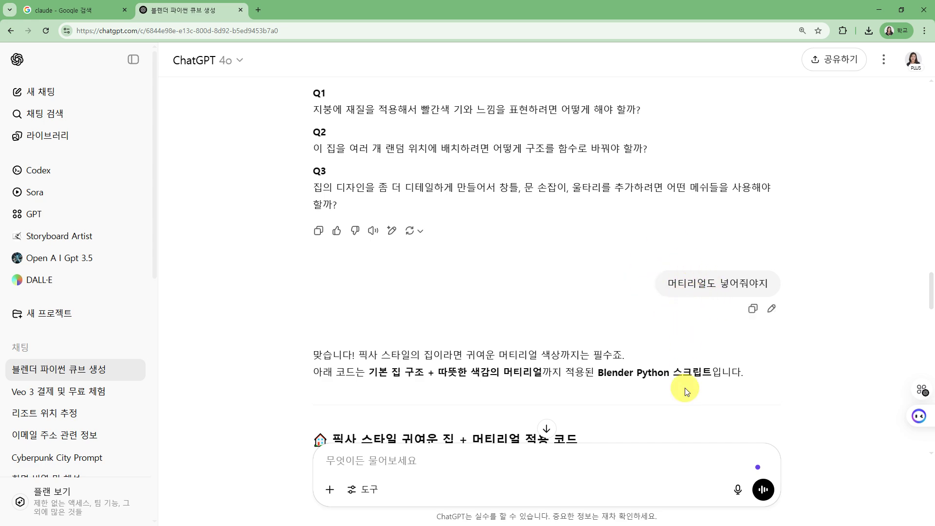
pyautogui.scroll(-5, 694, 367)
pyautogui.click(729, 225)
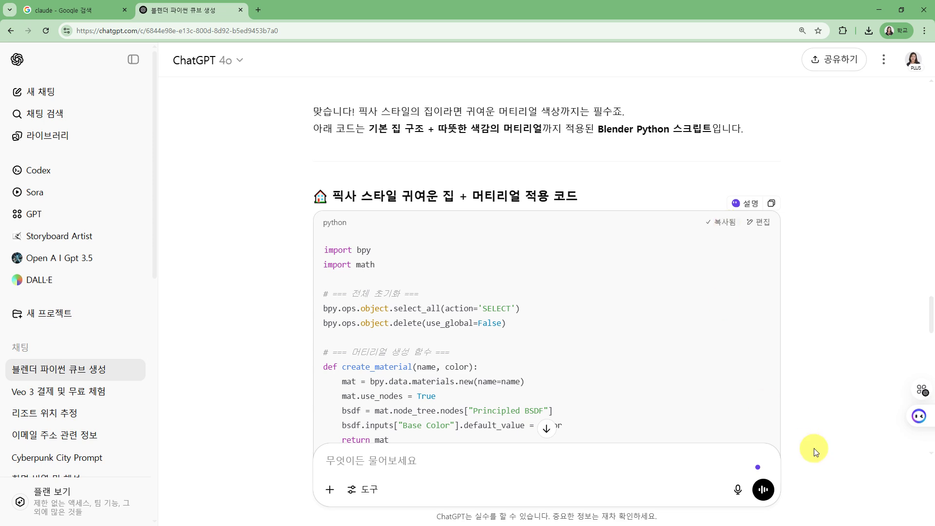
# Step: Switch to Blender, replace the whole existing script with the copied house code, and run it to build the house
pyautogui.hotkey('alt', 'Tab')
pyautogui.hotkey('ctrl', 'a')
pyautogui.write('import bpy import math  # === 전체 초기화 === bpy.ops.object.select_all(action=\'SELECT\') bpy.ops.object.delete(use_global=False)  # === 머티리얼 생성 함수 === def create_material(name, color):     mat = bpy.data.materials.new(name=name)     mat.use_nodes = True     bsdf = mat.node_tree.nodes["Principled BSDF"]     bsdf.inputs["Base Color"].default_value = color     return mat  # === 머티리얼 정의 === mat_wall = create_material("WallMaterial", (0.96, 0.8, 0.6, 1))       # 크림색 벽 mat_roof = create_material("RoofMaterial", (0.8, 0.2, 0.2, 1))        # 빨간색 지붕 mat_chimney = create_material("ChimneyMaterial", (0.3, 0.3, 0.3, 1)) # 회색 굴뚝 mat_door = create_material("DoorMaterial", (0.4, 0.2, 0, 1))          # 나무색 문 mat_window = create_material("WindowMaterial", (0.5, 0.8, 1, 1))      # 하늘색 창문  # === 본체 (벽) === bpy.ops.mesh.primitive_cube_add(size=4, location=(0, 0, 2)) body = bpy.context.active_object body.name = "HouseBody" body.data.materials.append(mat_wall)  # === 지붕 === bpy.ops.mesh.primitive_cone_add(vertices=4, radius1=3.2, depth=2, location=(0, 0, 5)) roof = bpy.context.active_object roof.rotation_euler[2] = math.radians(45) roof.name = "Roof" roof.data.materials.append(mat_roof)  # === 굴뚝 === bpy.ops.mesh.primitive_cylinder_add(radius=0.2, depth=2, location=(1, 1, 6)) chimney = bpy.context.active_object chimney.name = "Chimney" chimney.data.materials.append(mat_chimney)  # === 문 === bpy.ops.mesh.primitive_cube_add(size=1, location=(0, -2.01, 0.75)) door = bpy.context.active_object door.scale[0] = 0.6 door.scale[2] = 1.5 door.name = "Door" door.data.materials.append(mat_door)  # === 창문 (왼쪽) === bpy.ops.mesh.primitive_cube_add(size=0.8, location=(-1.2, -2.01, 2.5)) window1 = bpy.context.active_object window1.name = "Window_Left" window1.data.materials.append(mat_window)  # === 창문 (오른쪽) === bpy.ops.mesh.primitive_cube_add(size=0.8, location=(1.2, -2.01, 2.5)) window2 = bpy.context.active_object window2.name = "Window_Right" window2.data.materials.append(mat_window)')
pyautogui.click(566, 30)
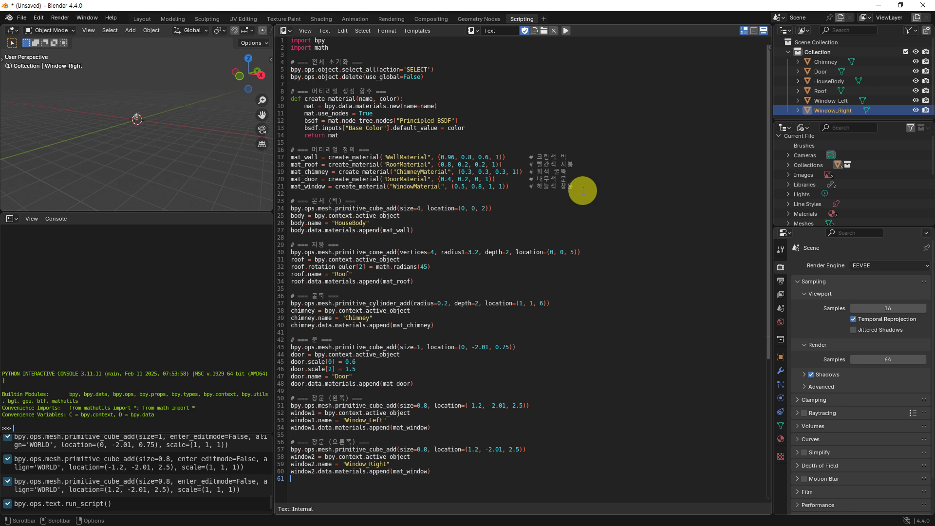
pyautogui.press('Home')
pyautogui.moveTo(177, 142); pyautogui.dragTo(375, 143, button='middle')
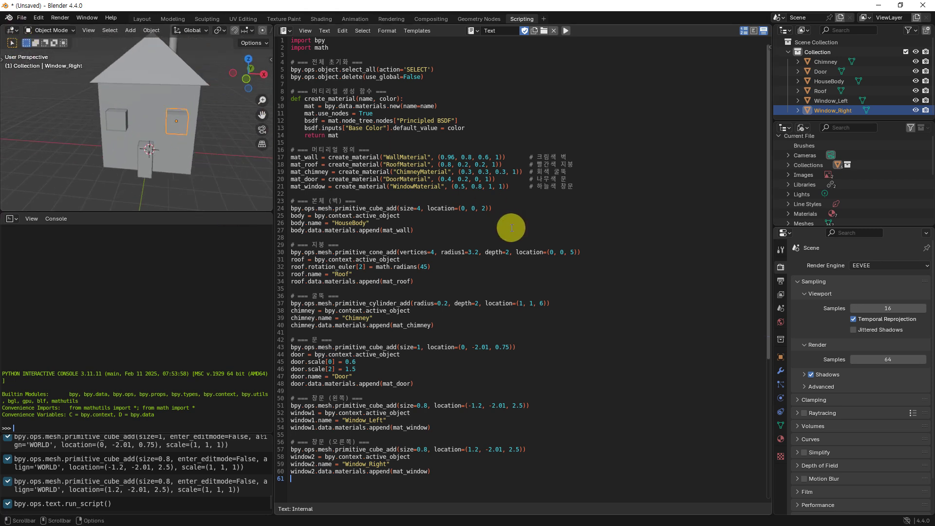
pyautogui.moveTo(192, 132); pyautogui.dragTo(230, 146, button='middle')
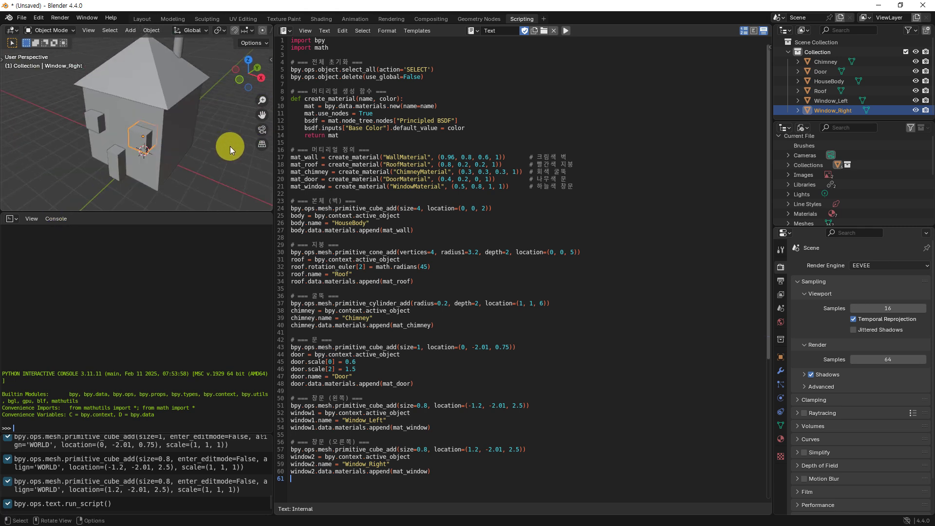
# Step: Switch back to ChatGPT and reread the Pixar-style house prompt, its concept elements and the first generated script
pyautogui.click(880, 7)
pyautogui.scroll(4, 565, 300)
pyautogui.scroll(6, 567, 289)
pyautogui.scroll(-4, 559, 285)
pyautogui.scroll(15, 554, 281)
pyautogui.scroll(6, 554, 281)
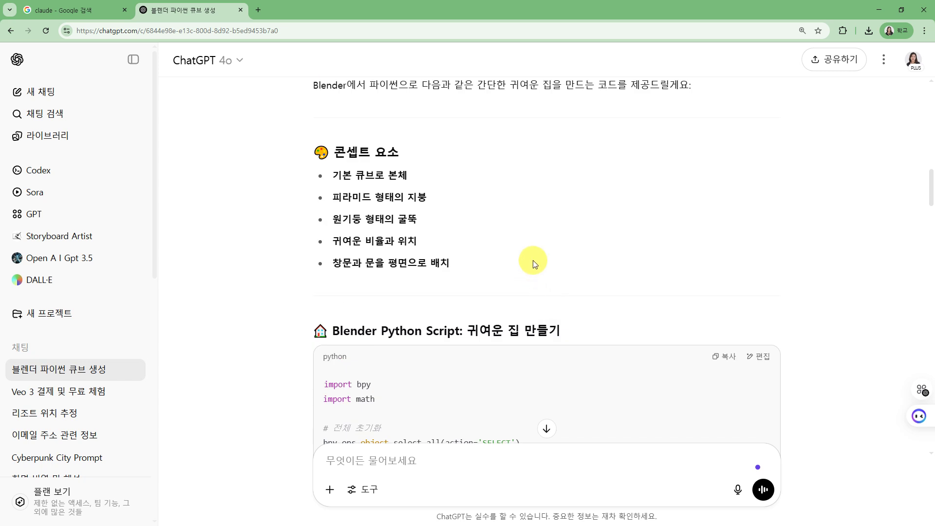
pyautogui.moveTo(463, 127); pyautogui.dragTo(537, 145)
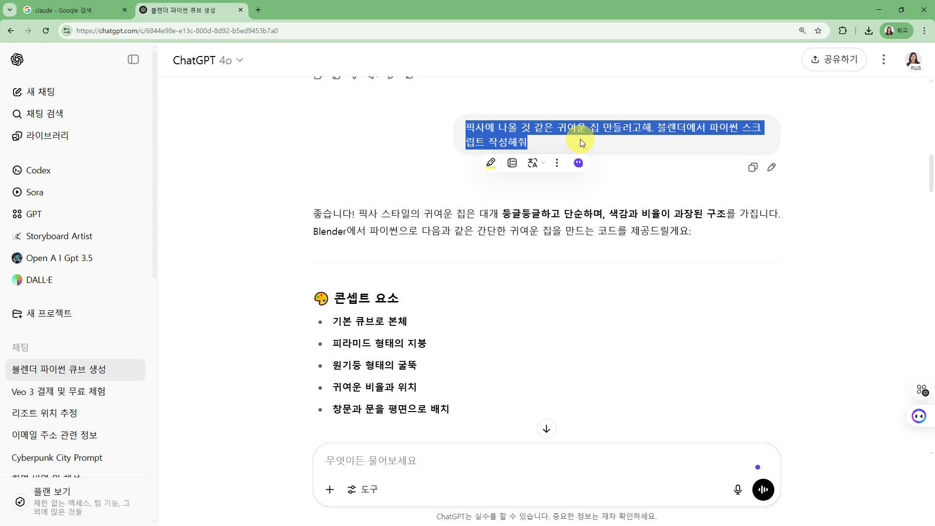
pyautogui.moveTo(467, 126); pyautogui.dragTo(518, 142)
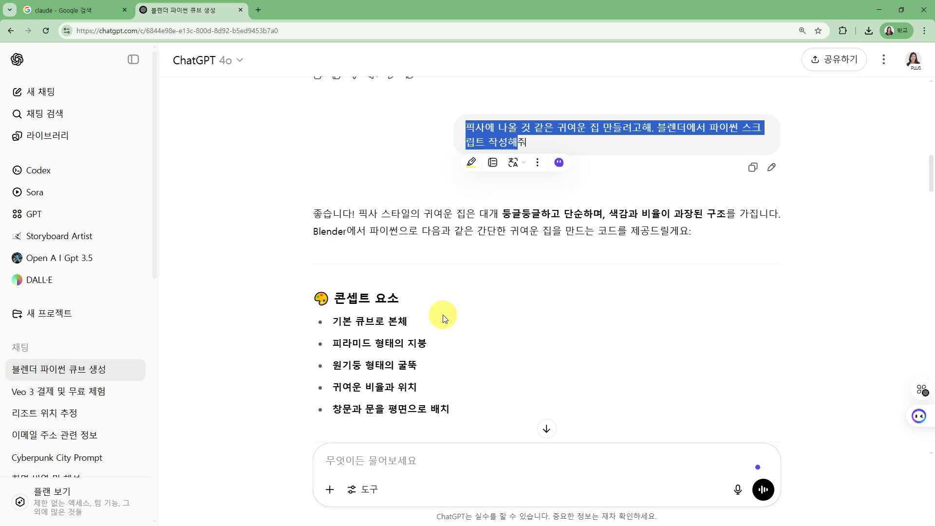
pyautogui.scroll(-20, 471, 312)
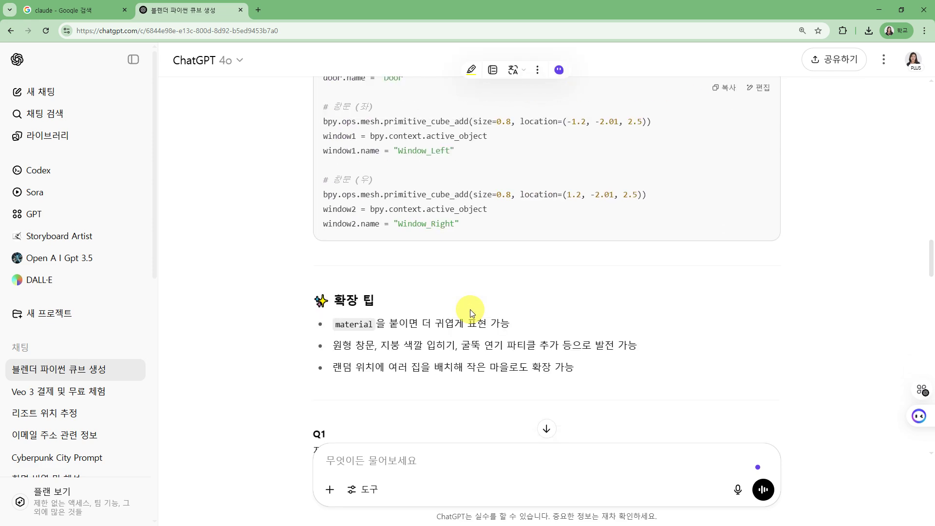
pyautogui.scroll(4, 470, 312)
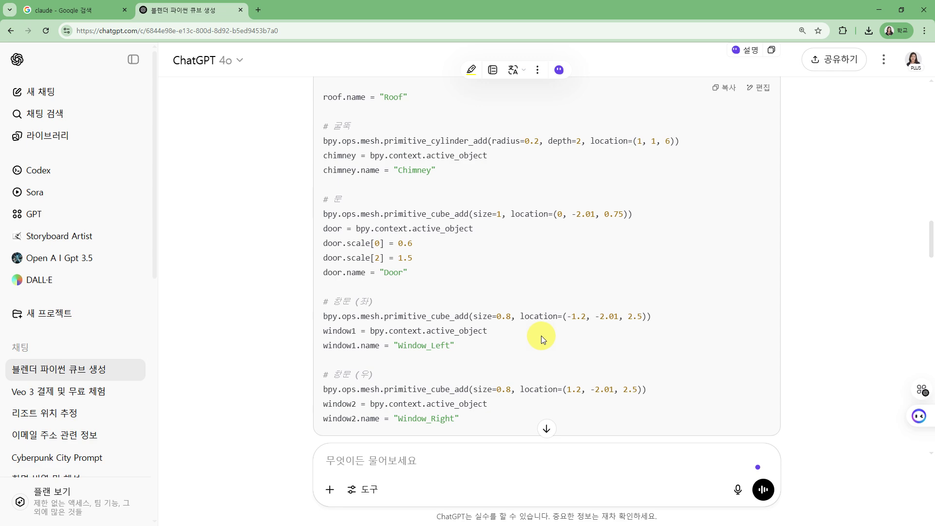
pyautogui.click(70, 10)
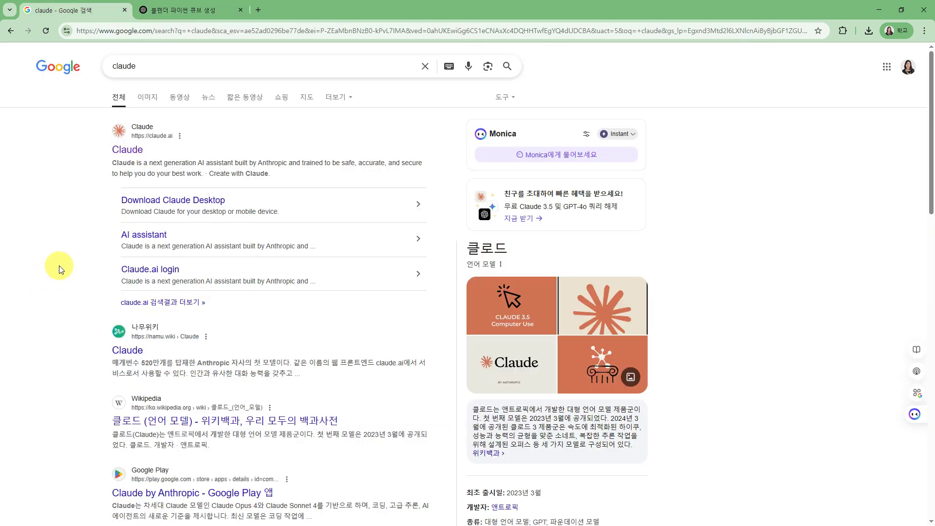
pyautogui.click(195, 10)
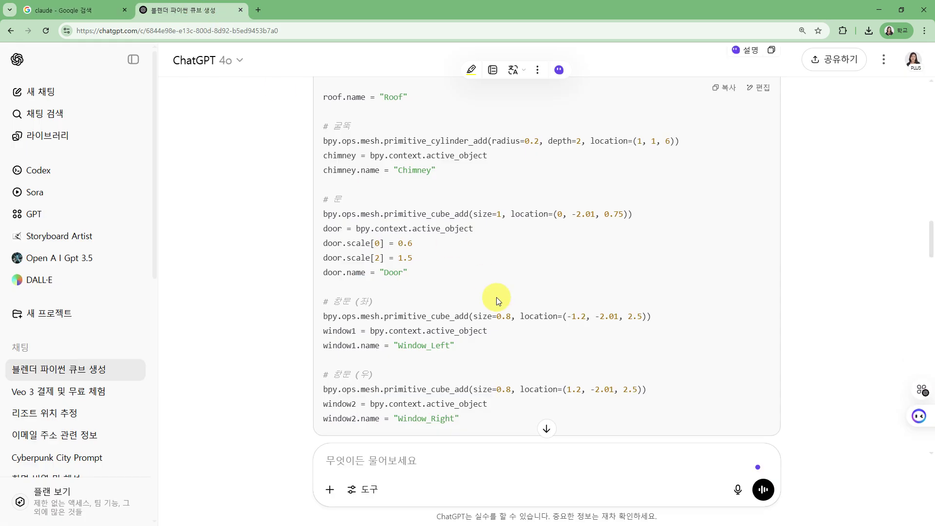
pyautogui.scroll(7, 531, 326)
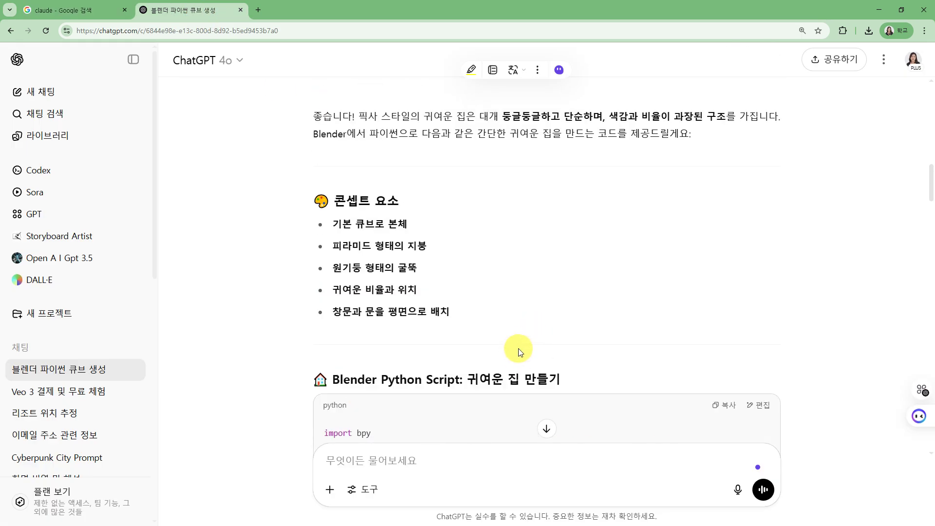
pyautogui.scroll(-5, 520, 348)
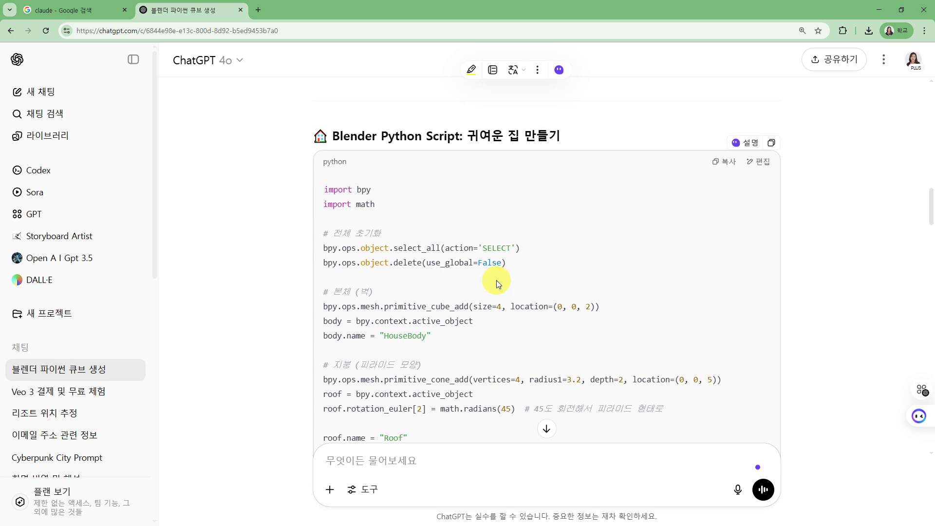
pyautogui.click(78, 10)
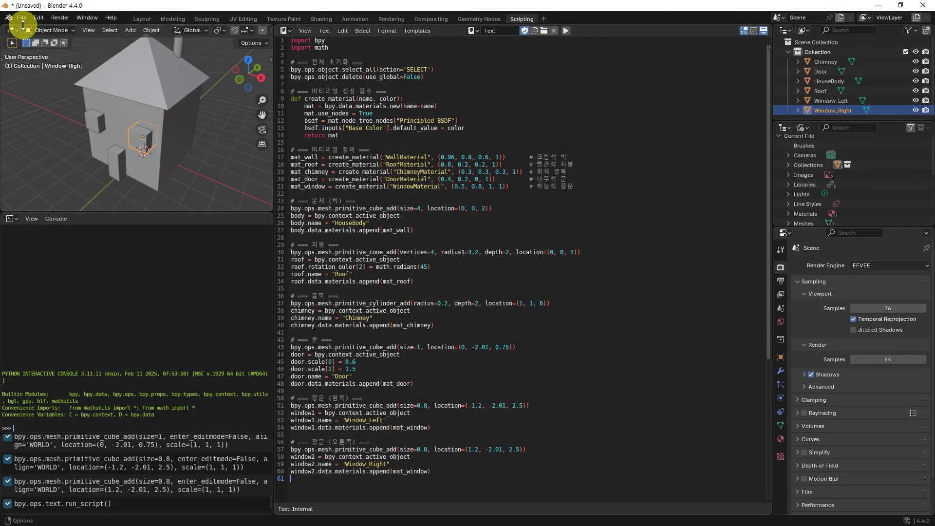
# Step: Switch to Blender, open the add-on preferences and expand the details of the Blender MCP add-on
pyautogui.click(42, 18)
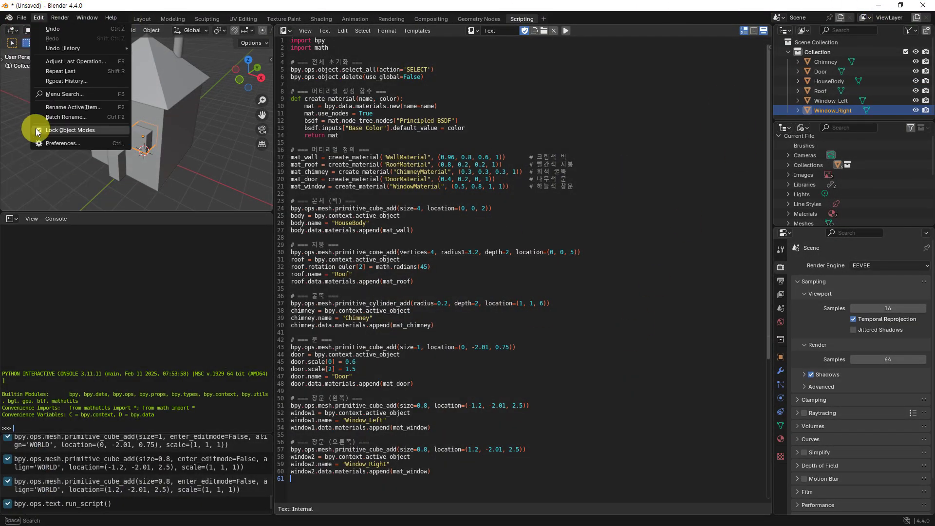
pyautogui.click(62, 143)
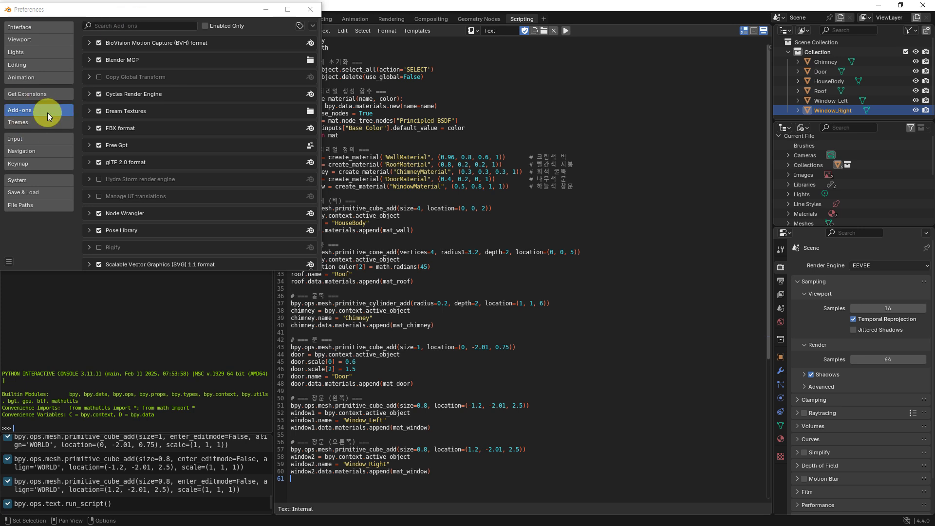
pyautogui.click(89, 59)
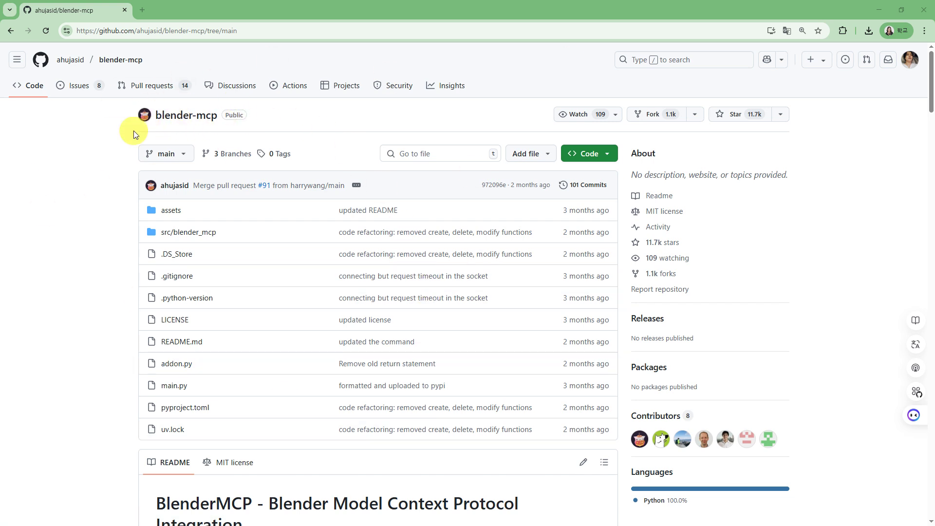
# Step: Switch to the blender-mcp GitHub repository, check its code download options and read the README introduction and release notes
pyautogui.click(602, 161)
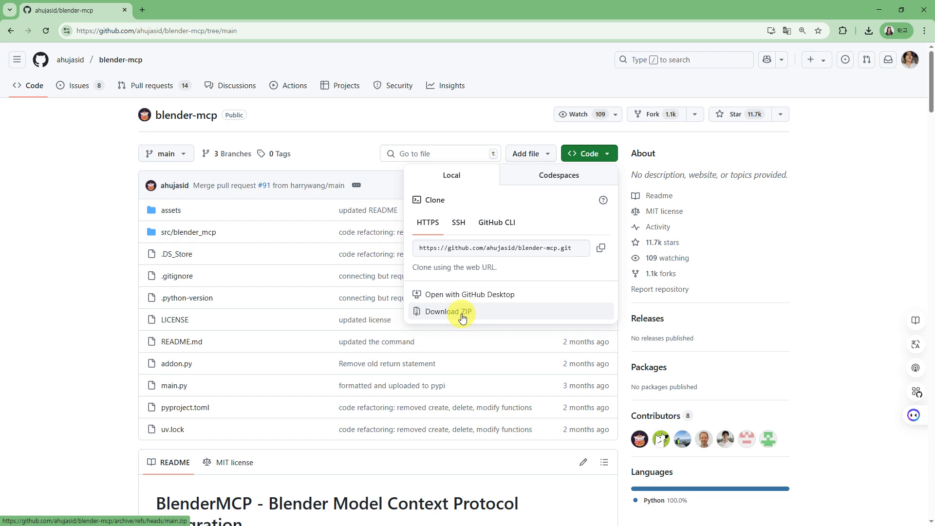
pyautogui.click(60, 311)
pyautogui.scroll(-8, 60, 311)
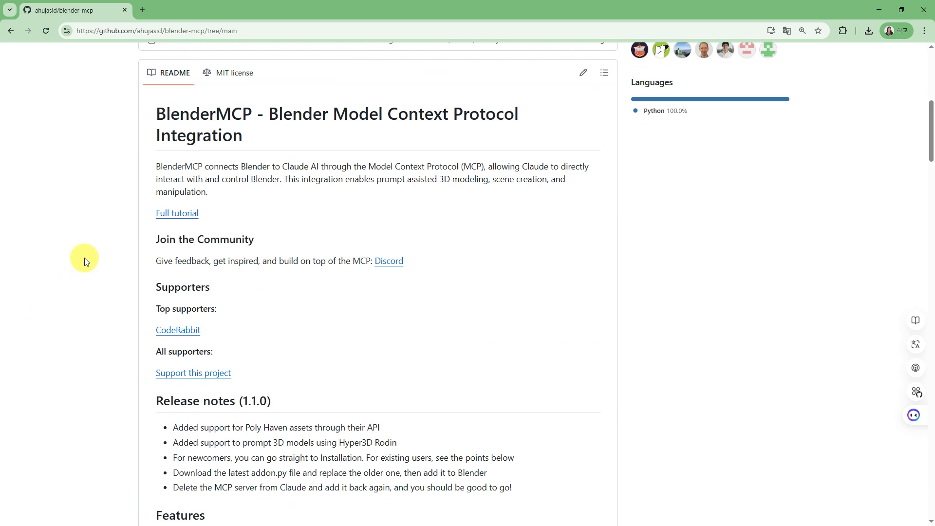
# Step: Read the README's uv installation commands, Claude for Desktop configuration block and Cursor integration instructions
pyautogui.scroll(-8, 84, 258)
pyautogui.scroll(-6, 85, 259)
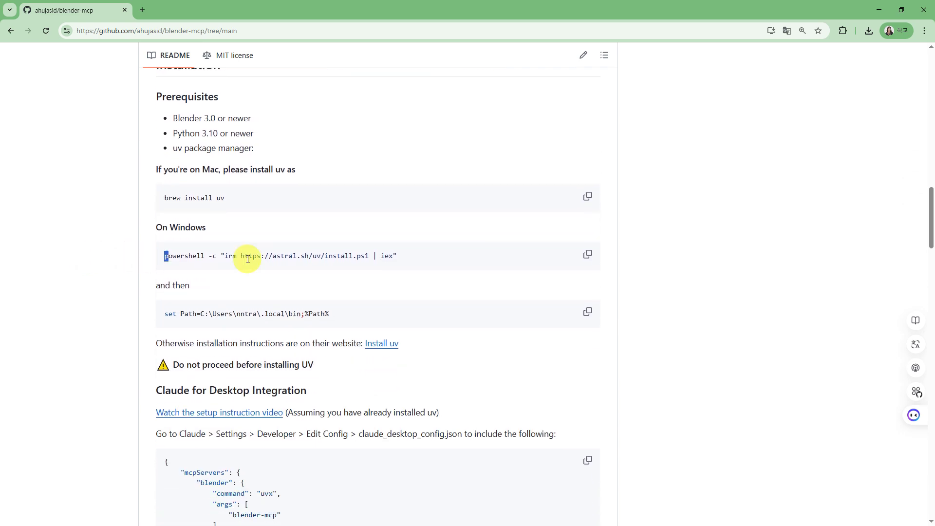
pyautogui.moveTo(166, 259); pyautogui.dragTo(503, 262)
pyautogui.click(117, 333)
pyautogui.scroll(-2, 103, 334)
pyautogui.scroll(-2, 103, 334)
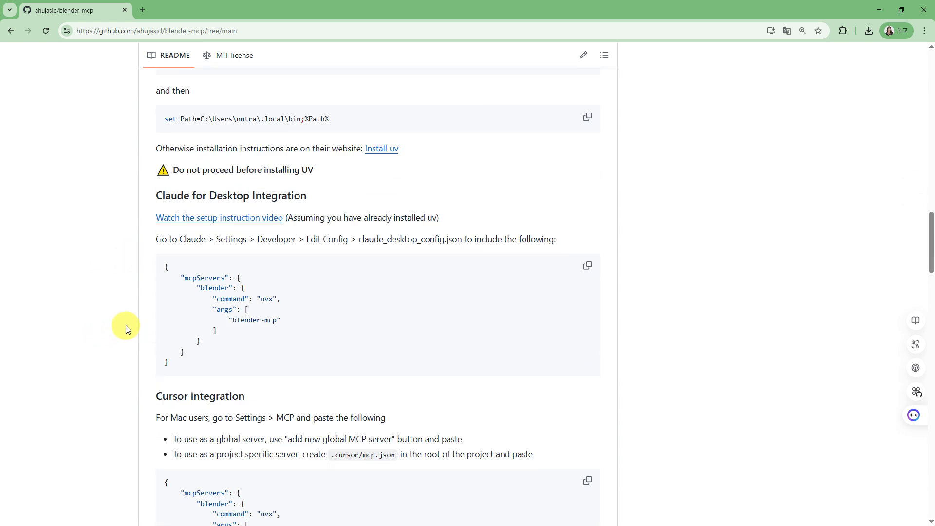
pyautogui.moveTo(194, 366); pyautogui.dragTo(151, 264)
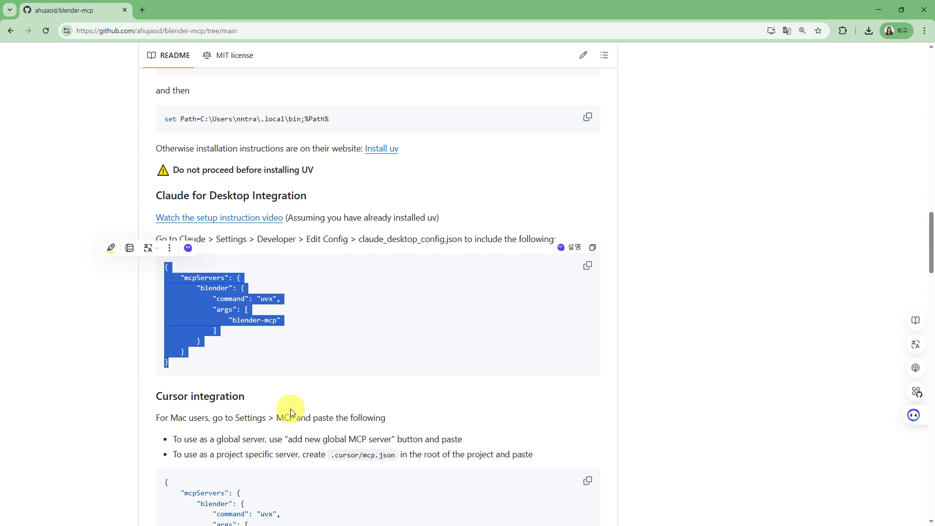
pyautogui.scroll(-4, 98, 336)
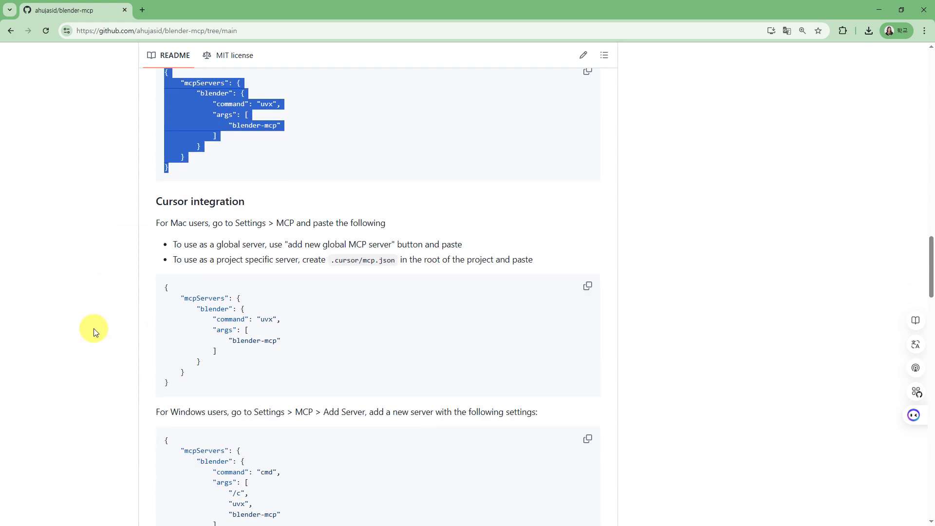
pyautogui.scroll(-5, 94, 329)
pyautogui.scroll(15, 87, 326)
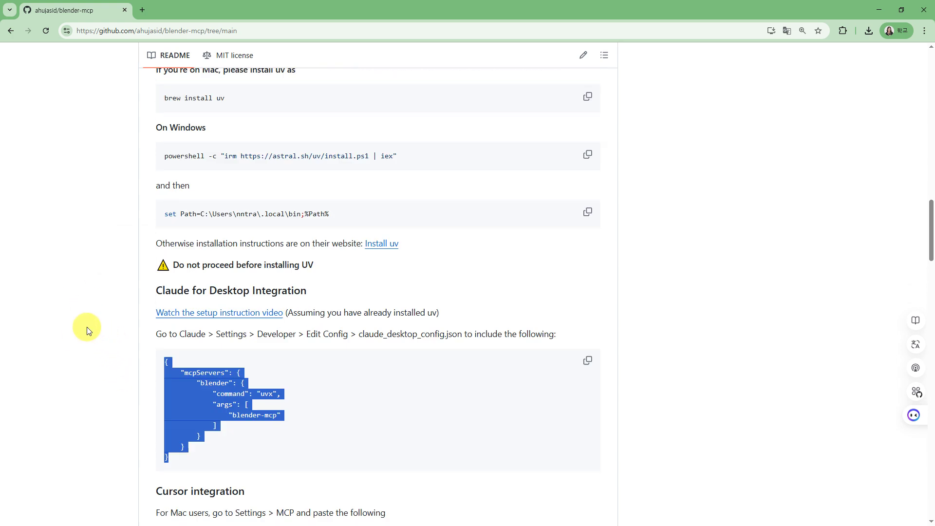
pyautogui.scroll(12, 735, 238)
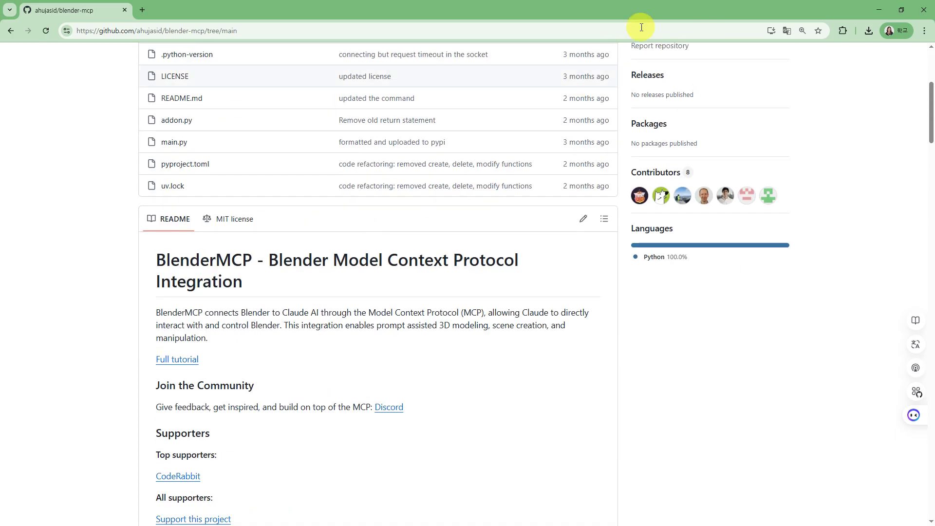
# Step: Switch to Blender, move the Preferences window clear of the title bar and look at the add-on installation options
pyautogui.click(879, 10)
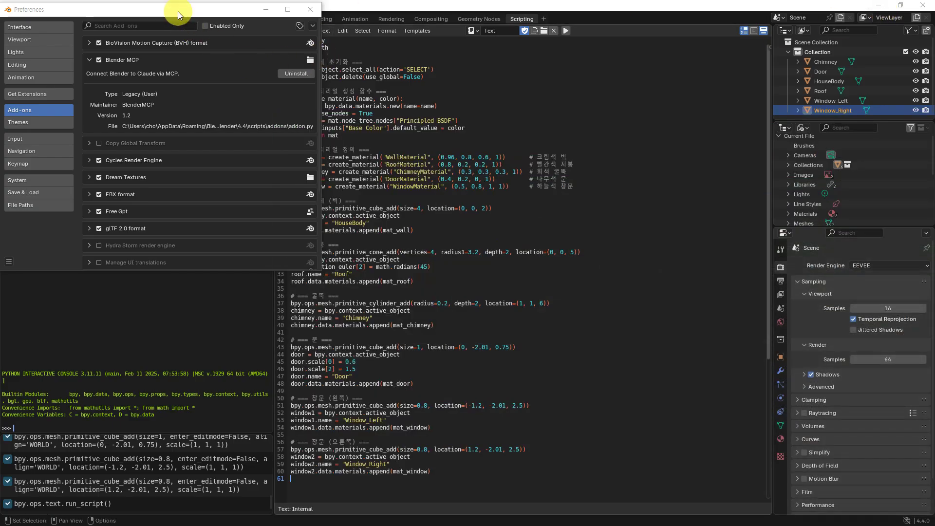
pyautogui.moveTo(178, 9); pyautogui.dragTo(225, 85)
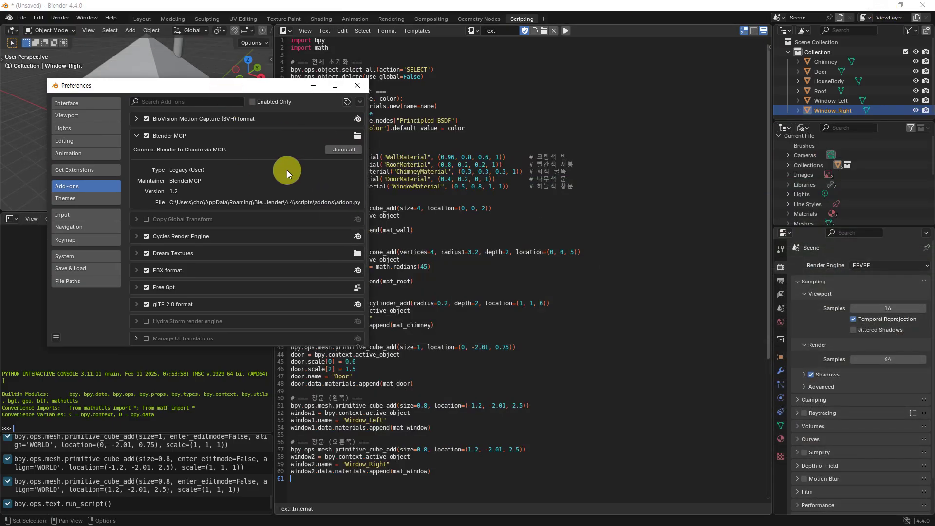
pyautogui.click(360, 101)
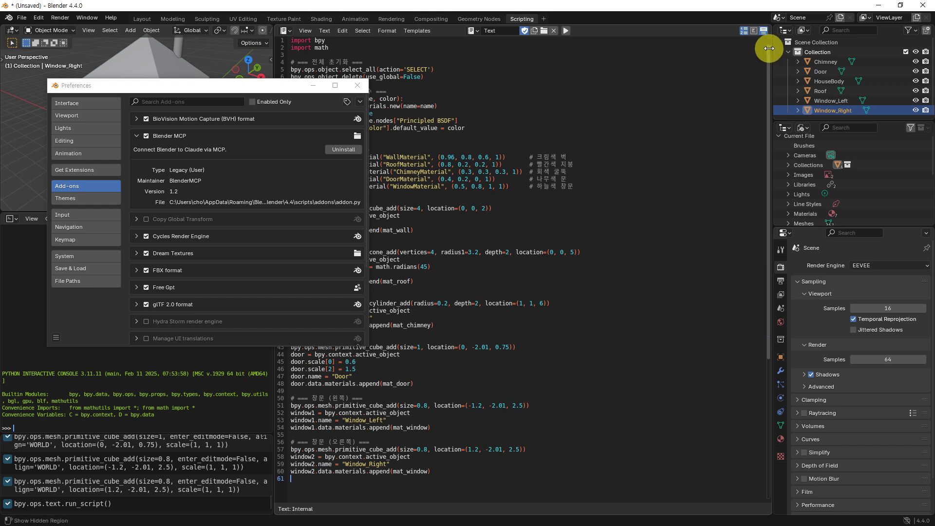
# Step: Change to the Layout workspace and show the BlenderMCP settings in the 3D viewport sidebar
pyautogui.click(769, 48)
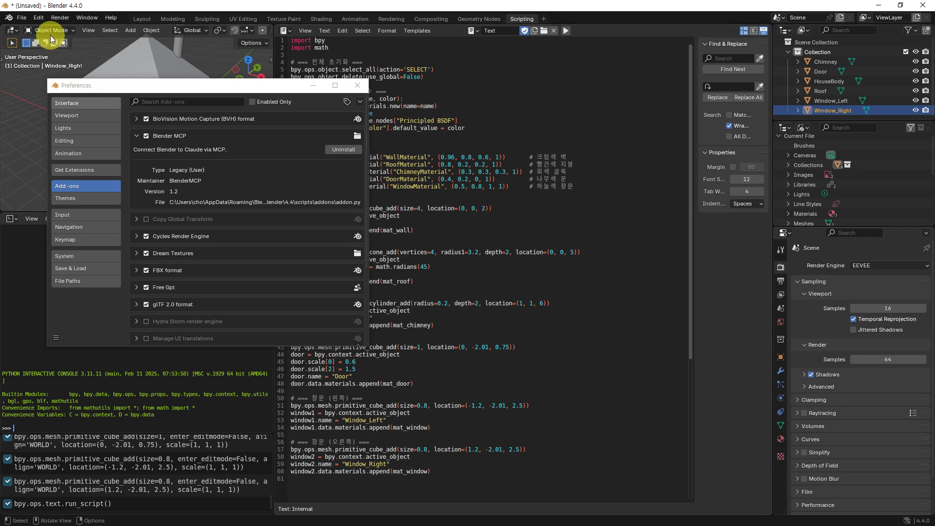
pyautogui.click(146, 20)
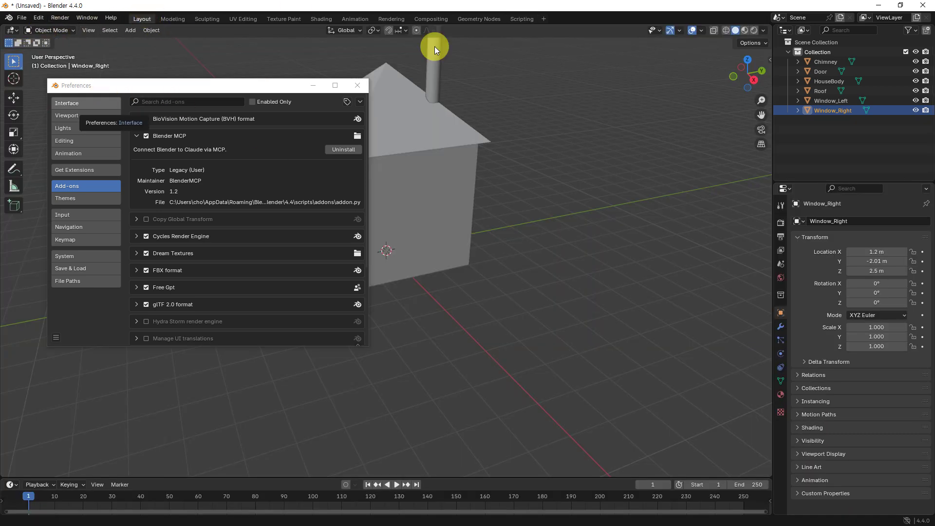
pyautogui.click(771, 61)
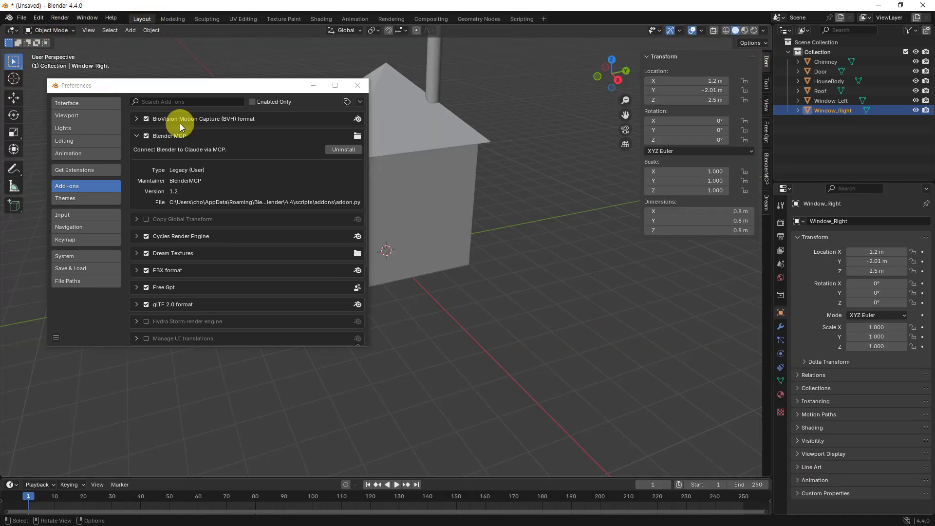
pyautogui.click(768, 177)
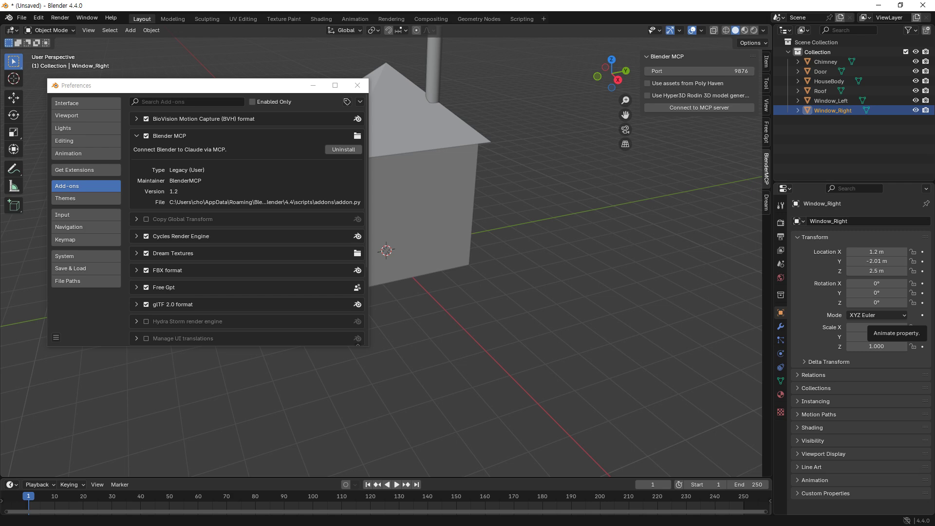
# Step: Switch to the browser, open the Download Claude Desktop page from the search results and look over its download options
pyautogui.hotkey('alt', 'Tab')
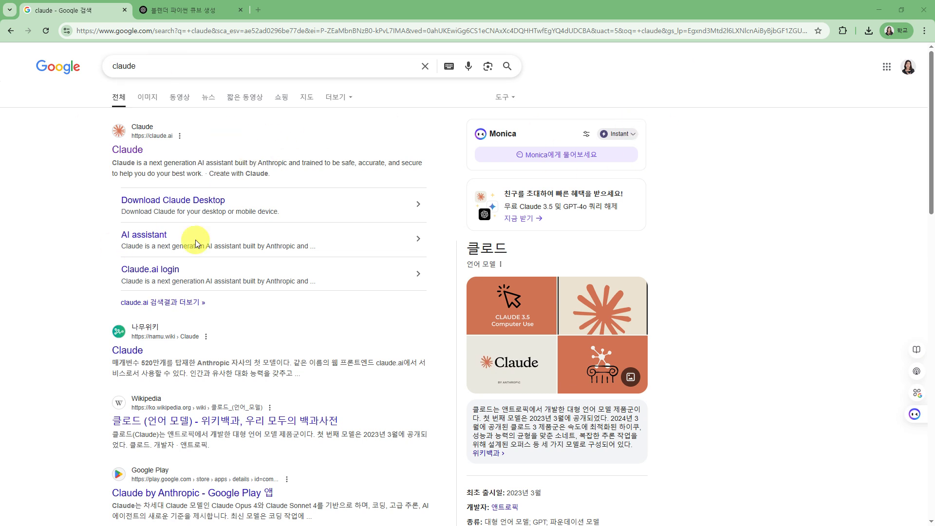
pyautogui.click(163, 208)
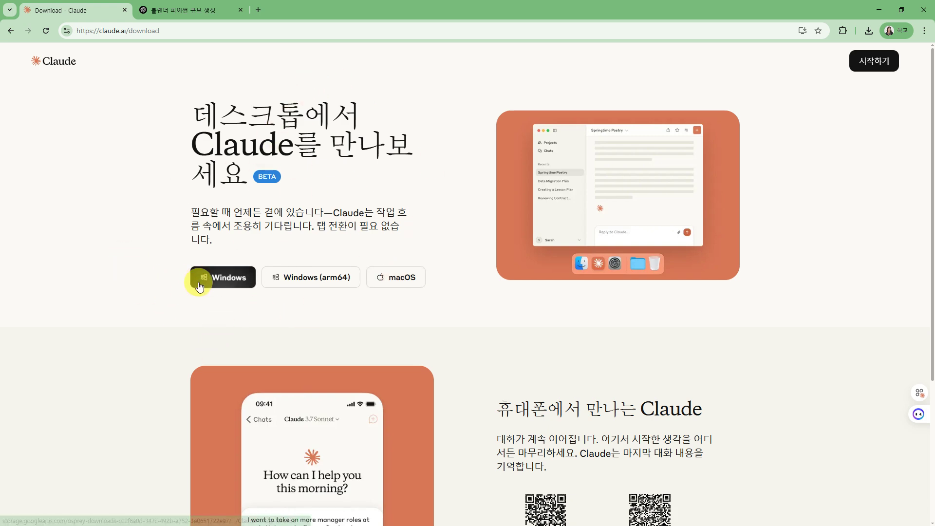
pyautogui.scroll(-3, 150, 279)
pyautogui.scroll(-1, 162, 238)
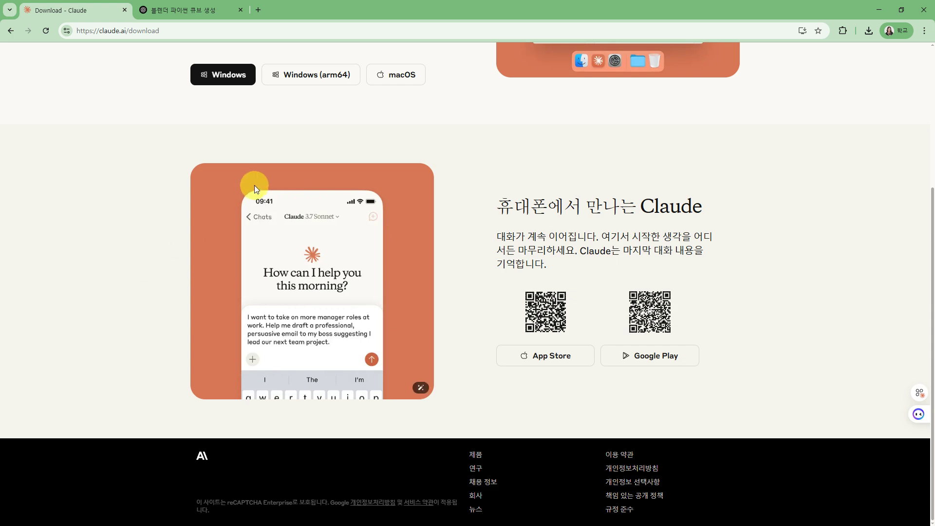
pyautogui.scroll(4, 763, 253)
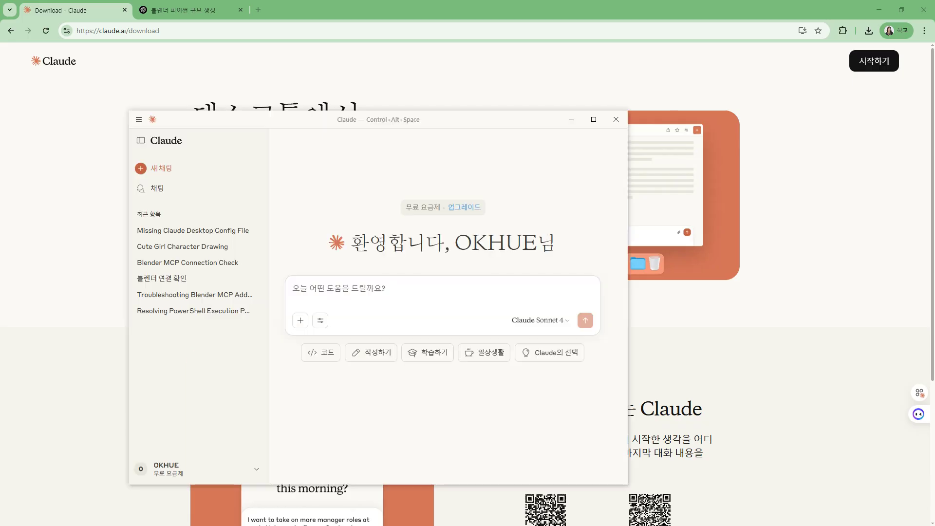
# Step: Switch to the Claude desktop app and reposition its window over the download page
pyautogui.moveTo(402, 122); pyautogui.dragTo(458, 116)
pyautogui.click(164, 115)
pyautogui.click(300, 177)
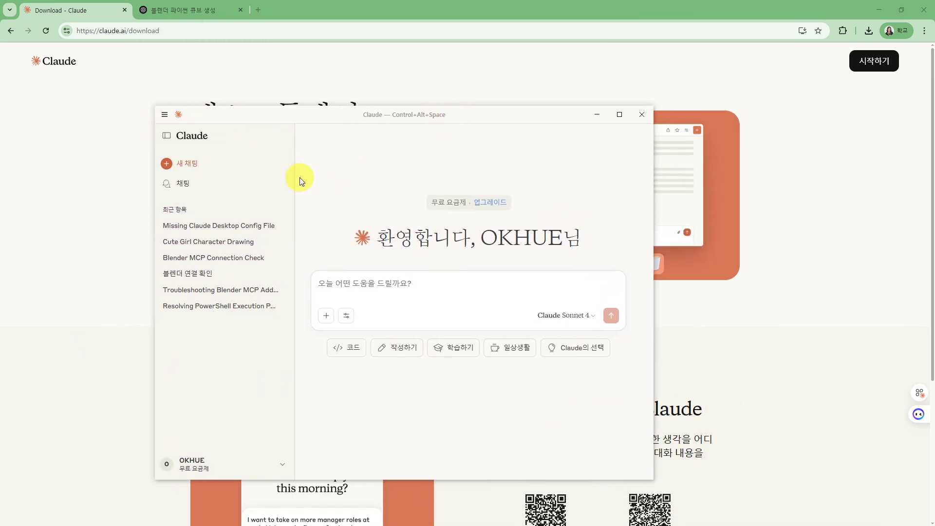
pyautogui.click(166, 136)
pyautogui.click(166, 137)
pyautogui.click(166, 137)
pyautogui.click(167, 137)
pyautogui.click(167, 137)
pyautogui.click(167, 137)
pyautogui.click(166, 137)
pyautogui.click(167, 137)
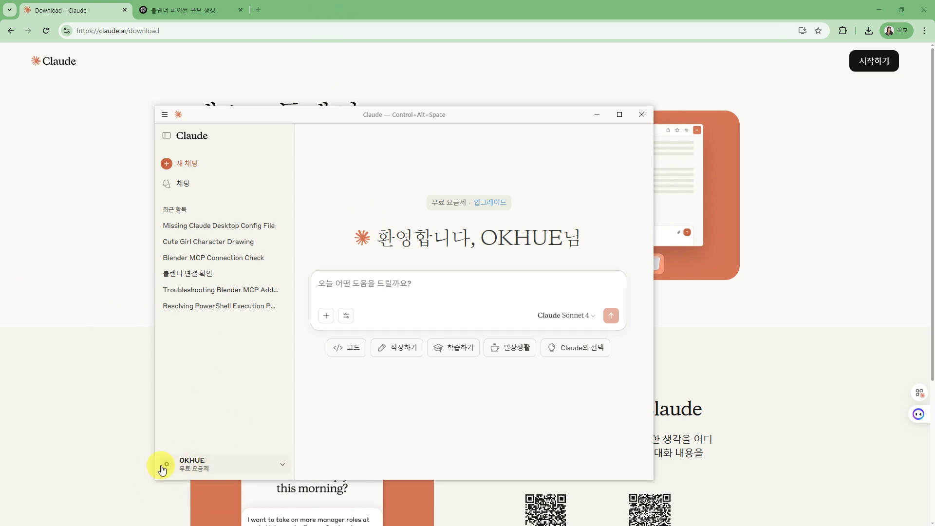
pyautogui.click(164, 117)
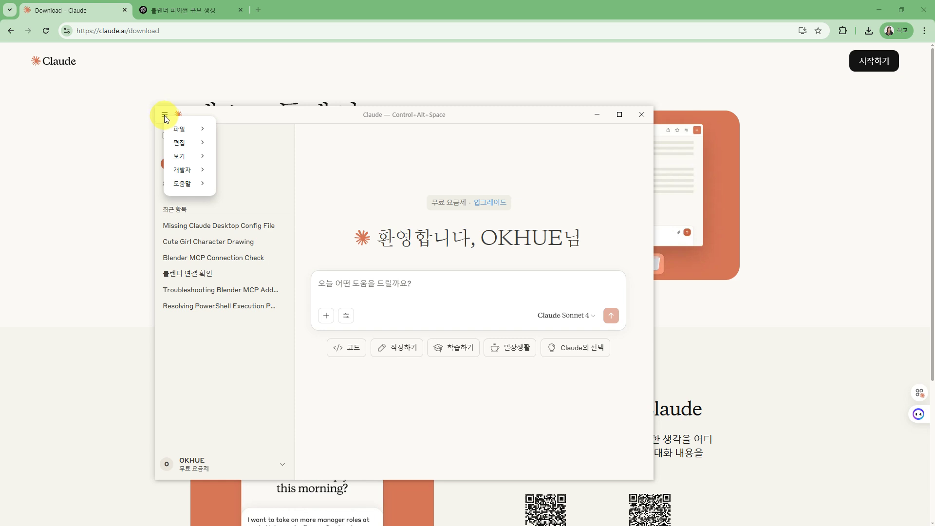
pyautogui.click(179, 114)
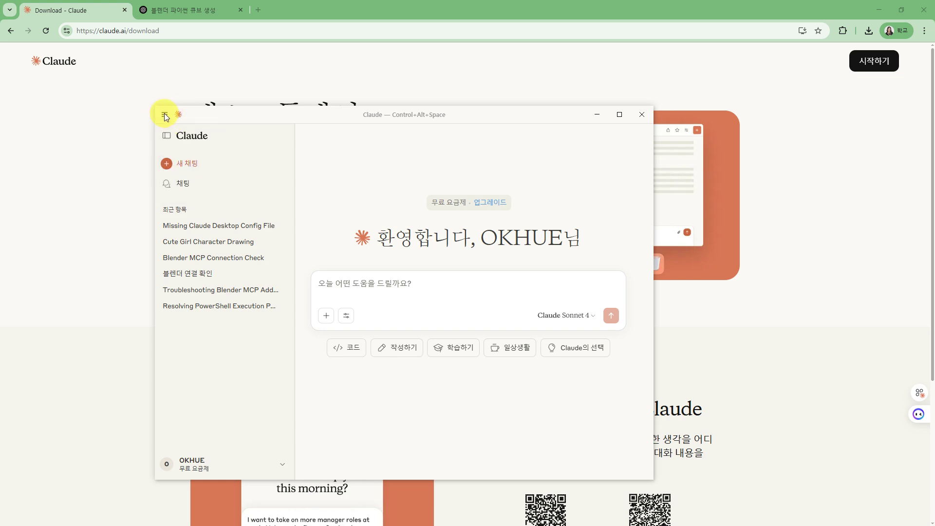
# Step: Open Claude's developer settings and view the details of the blender MCP server
pyautogui.click(164, 117)
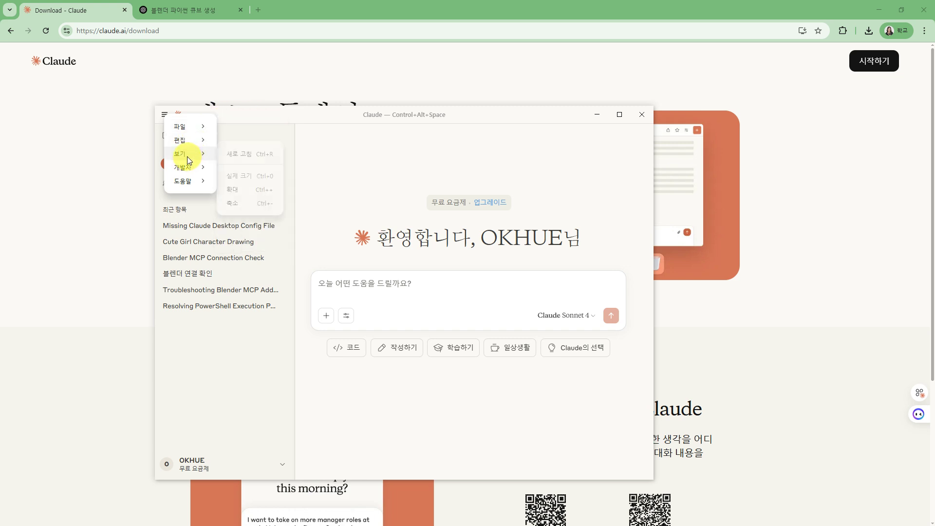
pyautogui.moveTo(185, 169)
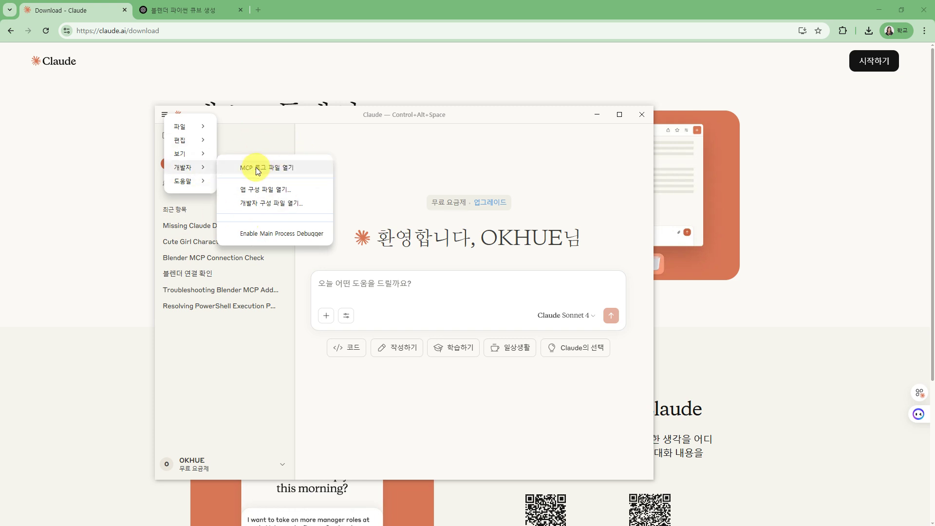
pyautogui.moveTo(192, 130)
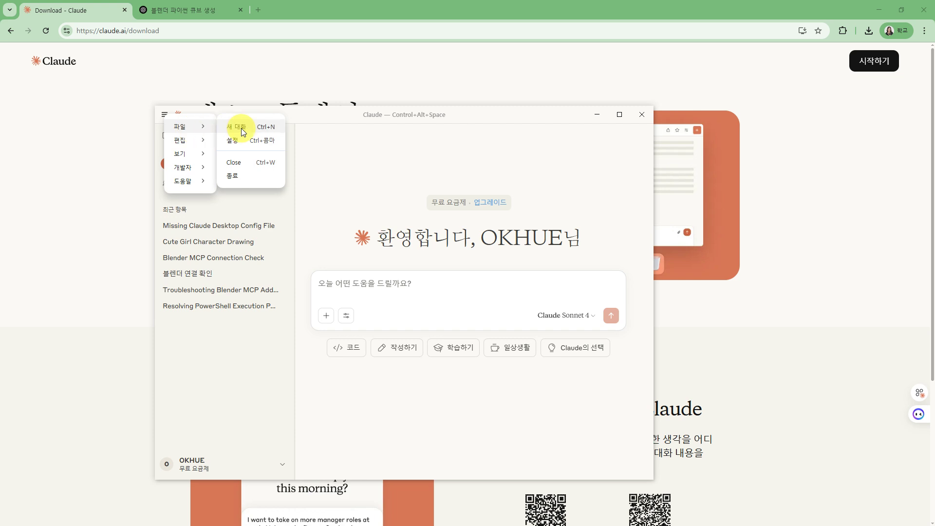
pyautogui.click(235, 141)
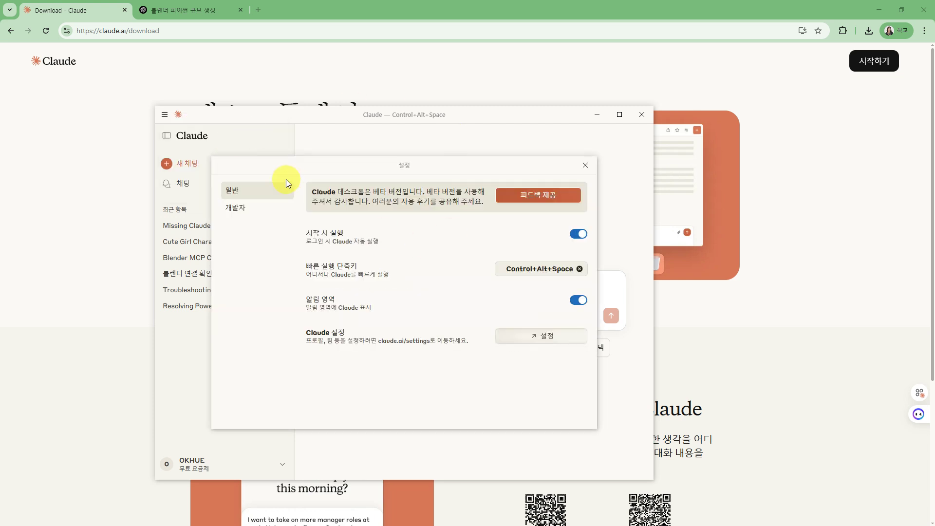
pyautogui.click(249, 210)
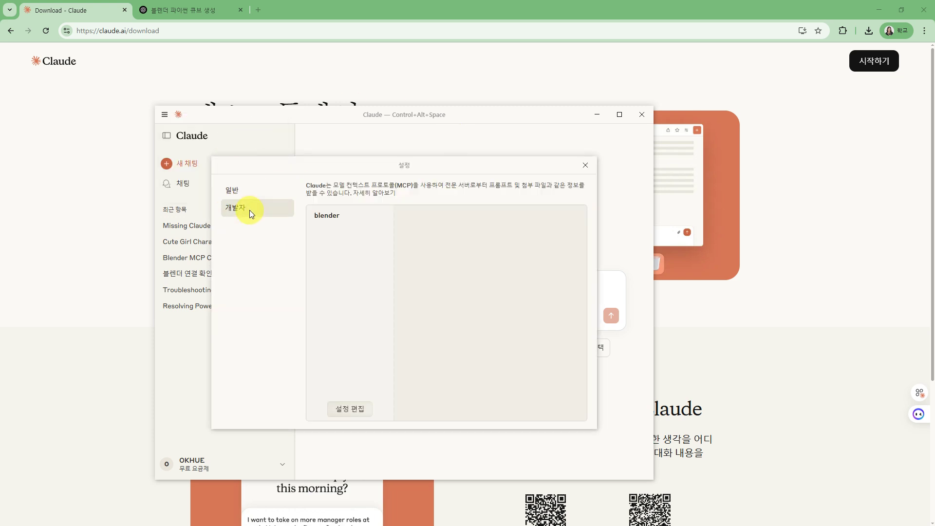
pyautogui.click(252, 193)
pyautogui.click(256, 213)
pyautogui.click(353, 219)
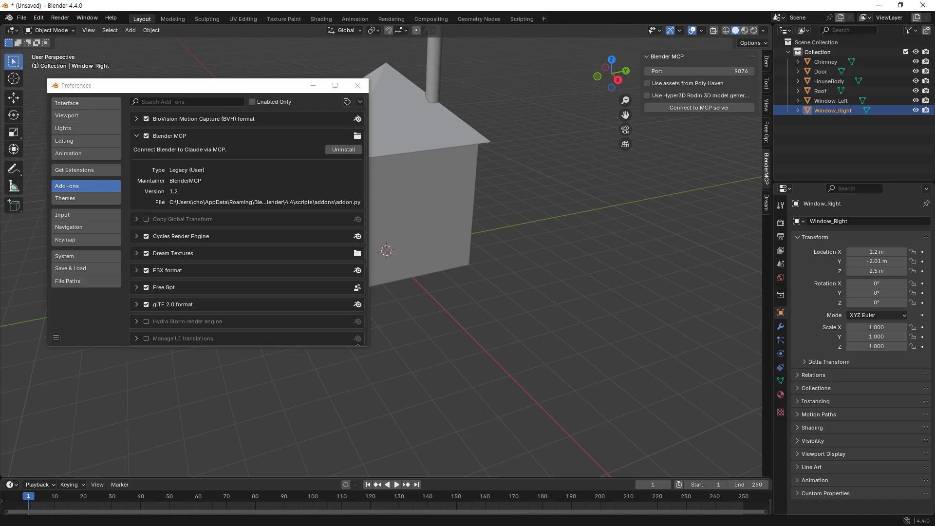
# Step: Switch to Blender, connect the Blender MCP add-on to the MCP server and close the Preferences window
pyautogui.click(697, 108)
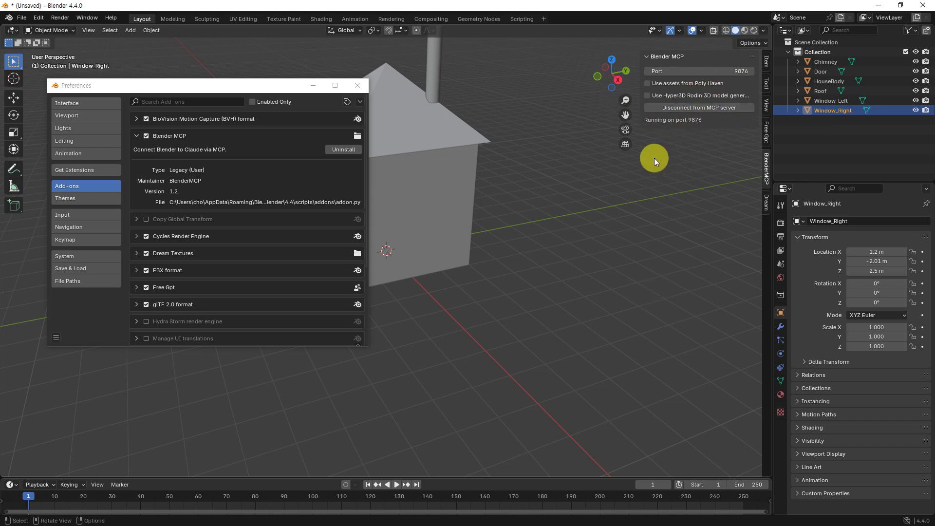
pyautogui.click(364, 86)
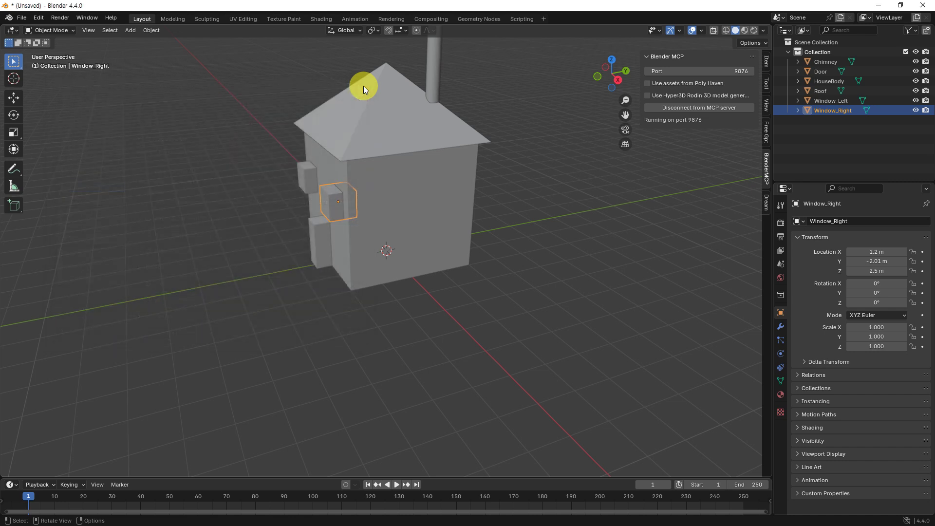
# Step: Start a new General file without saving the house scene
pyautogui.click(21, 18)
pyautogui.click(228, 200)
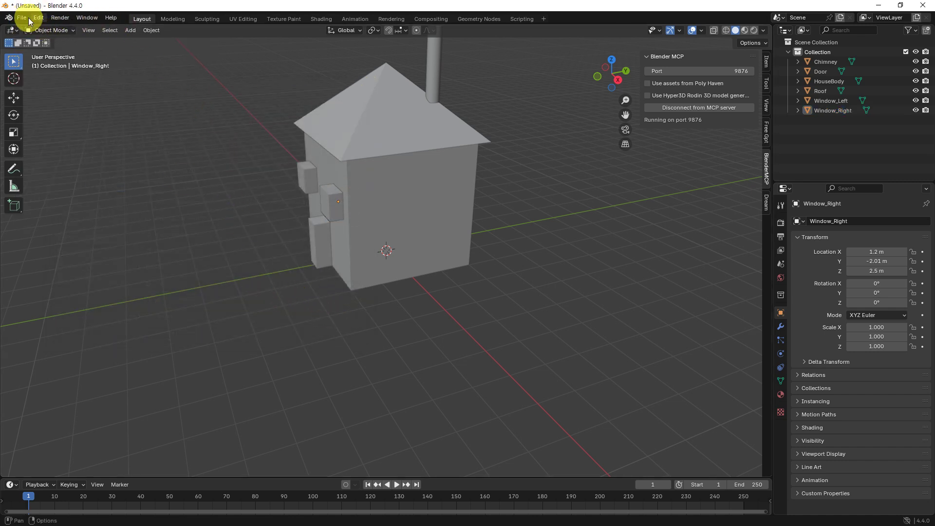
pyautogui.click(22, 17)
pyautogui.moveTo(35, 28)
pyautogui.click(153, 29)
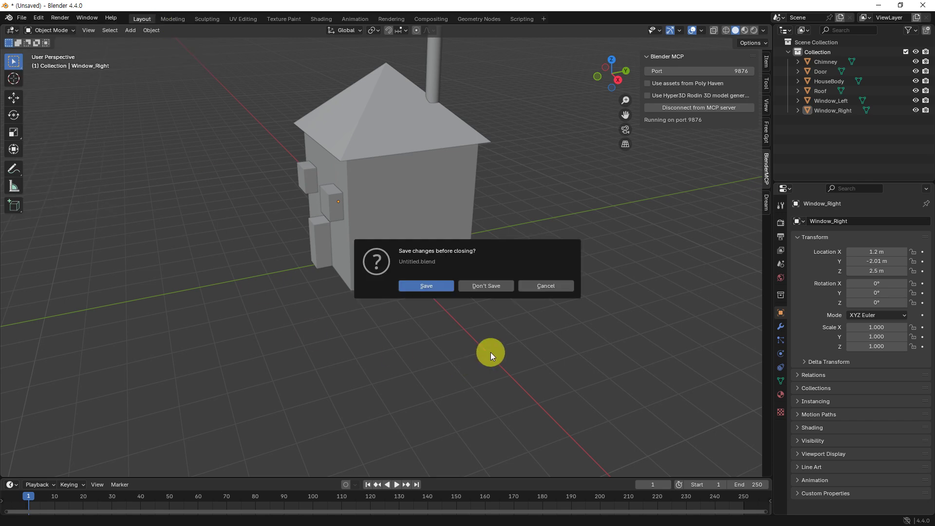
pyautogui.click(484, 285)
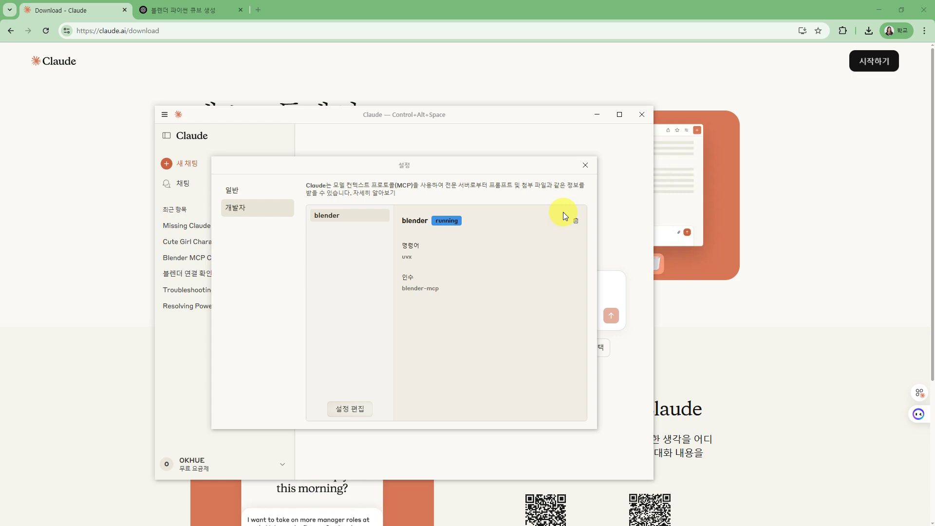
# Step: Switch to the Claude desktop app, close the developer settings and reopen the settings on the general page
pyautogui.click(584, 167)
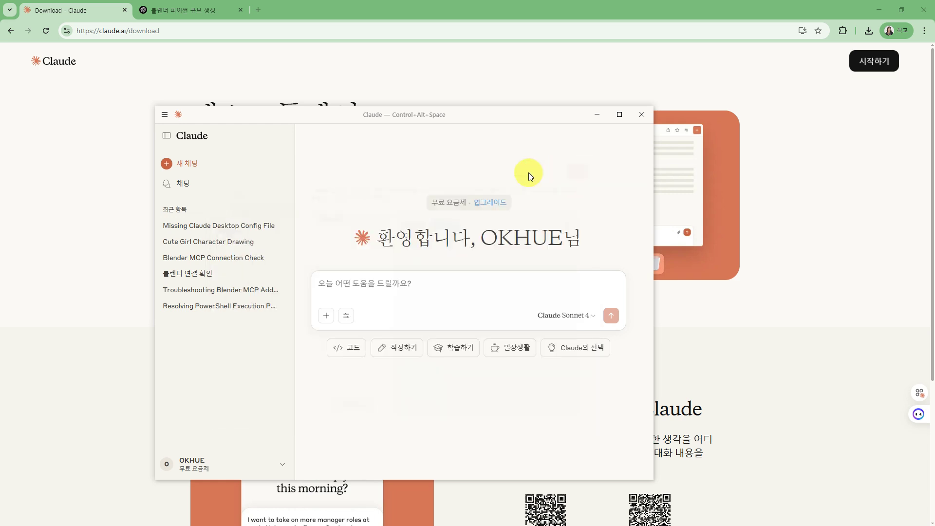
pyautogui.click(164, 115)
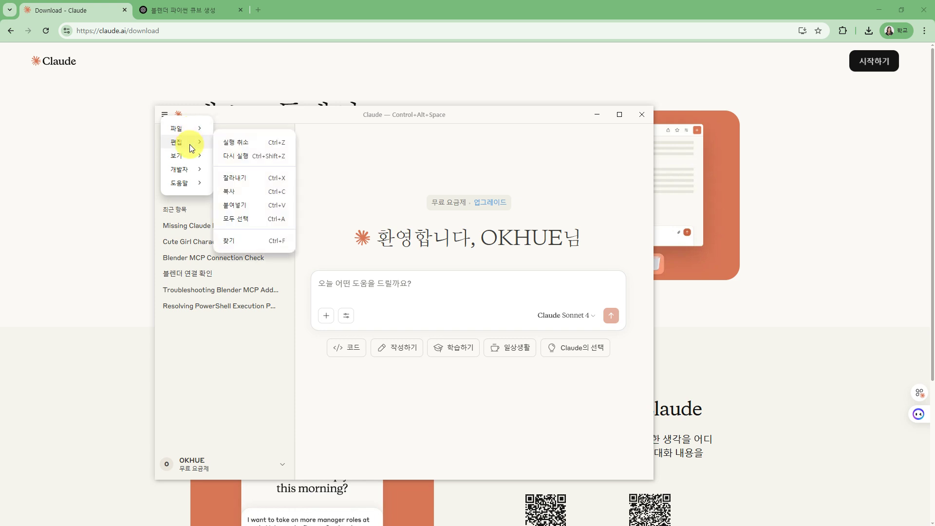
pyautogui.moveTo(191, 130)
pyautogui.click(235, 147)
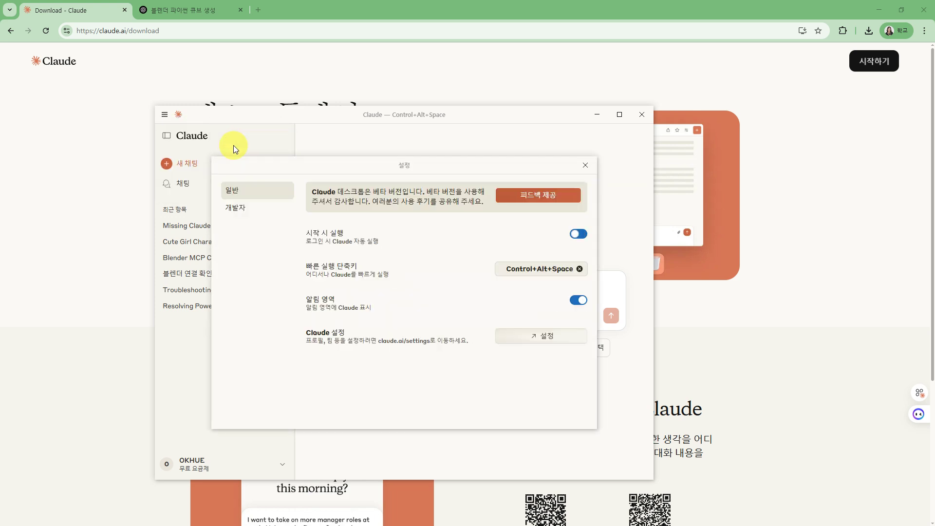
# Step: Go from Claude's developer settings to the server configuration file and open claude_desktop_config.json in Notepad
pyautogui.click(247, 212)
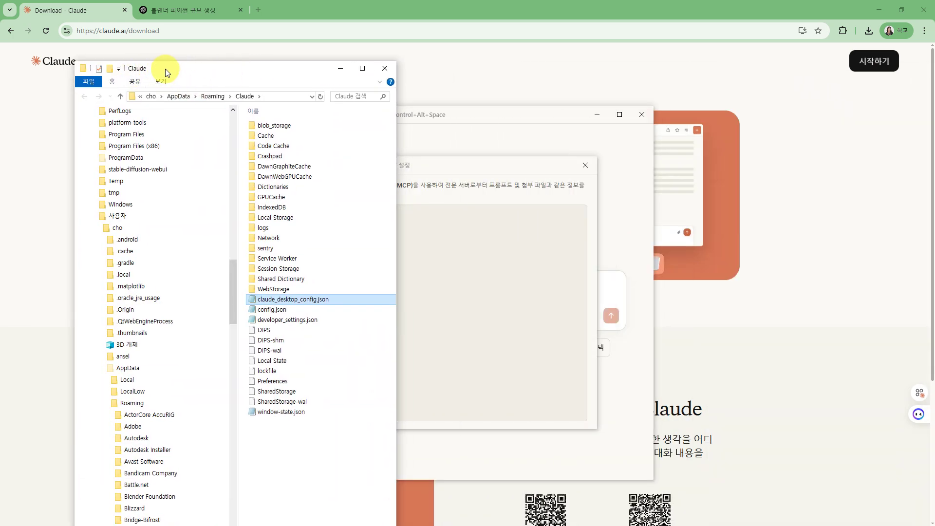
pyautogui.moveTo(395, 154); pyautogui.dragTo(541, 154)
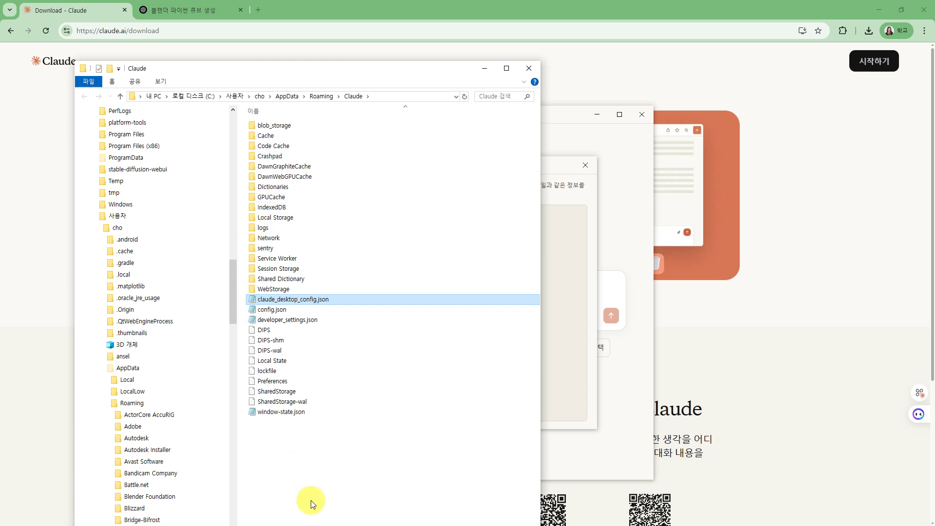
pyautogui.doubleClick(314, 299)
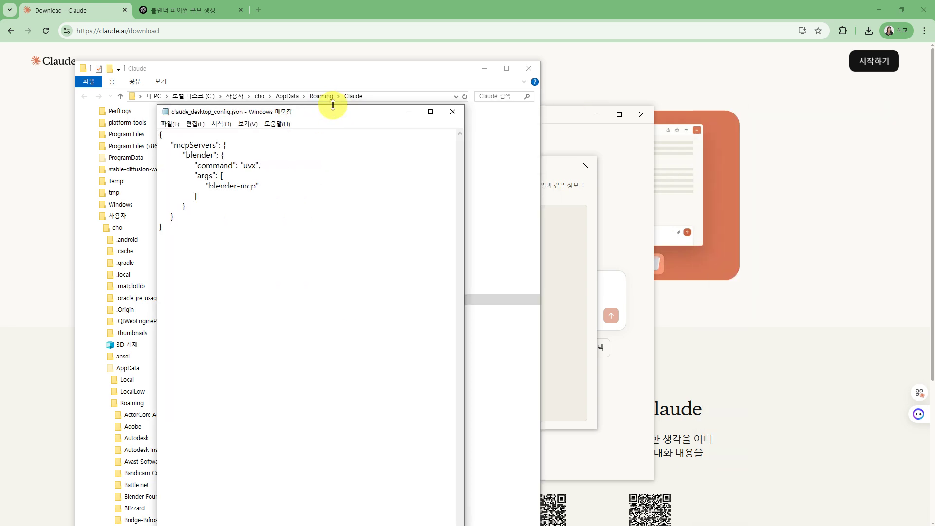
pyautogui.moveTo(332, 106); pyautogui.dragTo(329, 191)
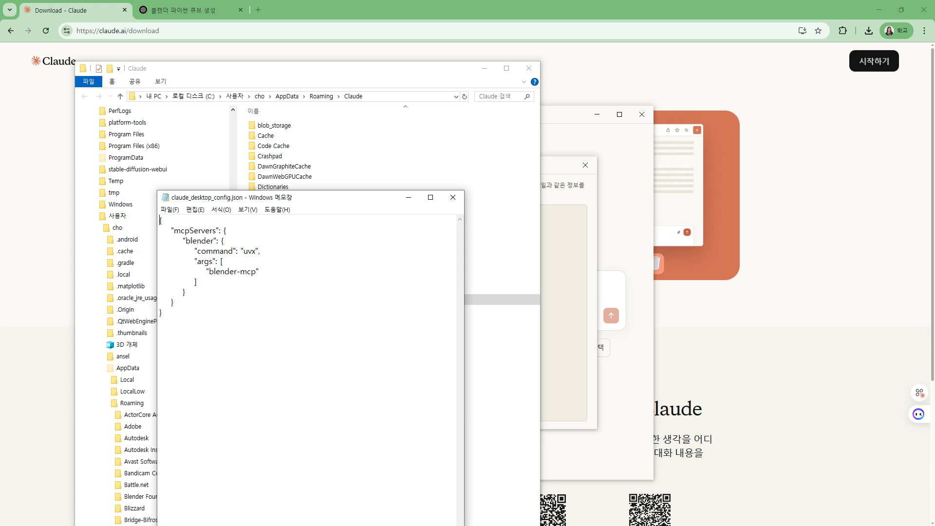
# Step: Compare the config file with the Claude for Desktop Integration code in the blender-mcp README on GitHub, including the Cursor integration section
pyautogui.moveTo(934, 98); pyautogui.dragTo(637, 46)
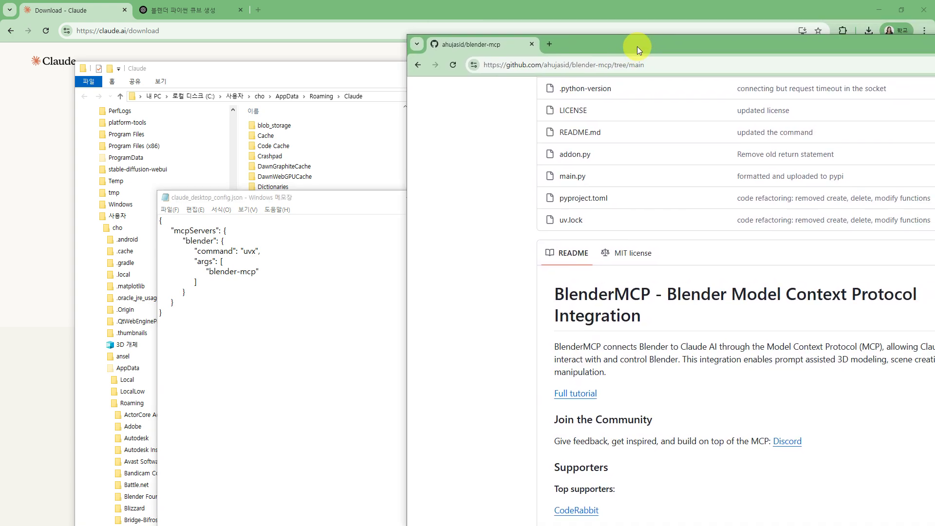
pyautogui.scroll(-12, 750, 292)
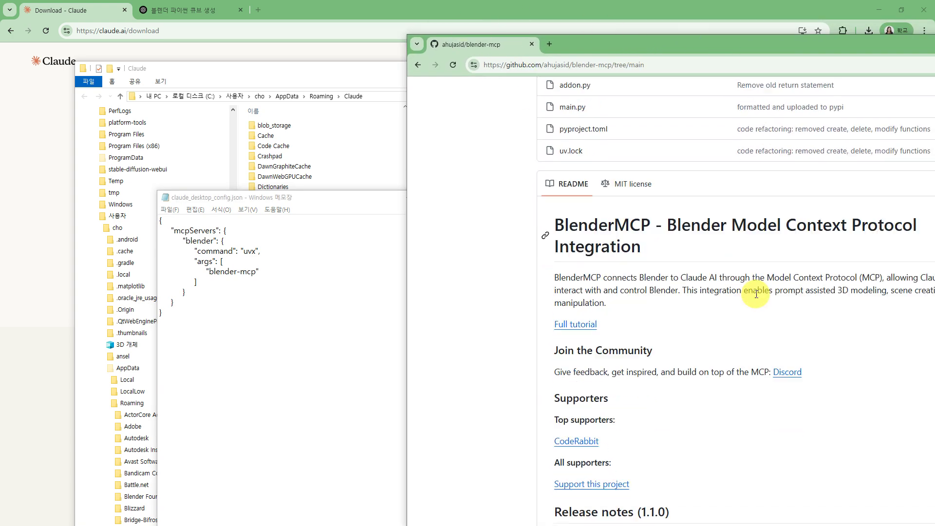
pyautogui.scroll(-9, 755, 292)
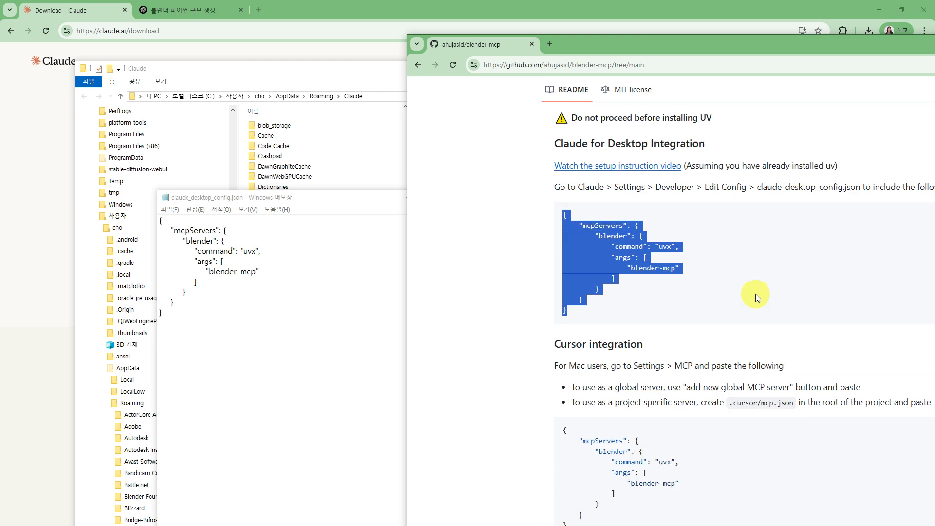
pyautogui.click(721, 291)
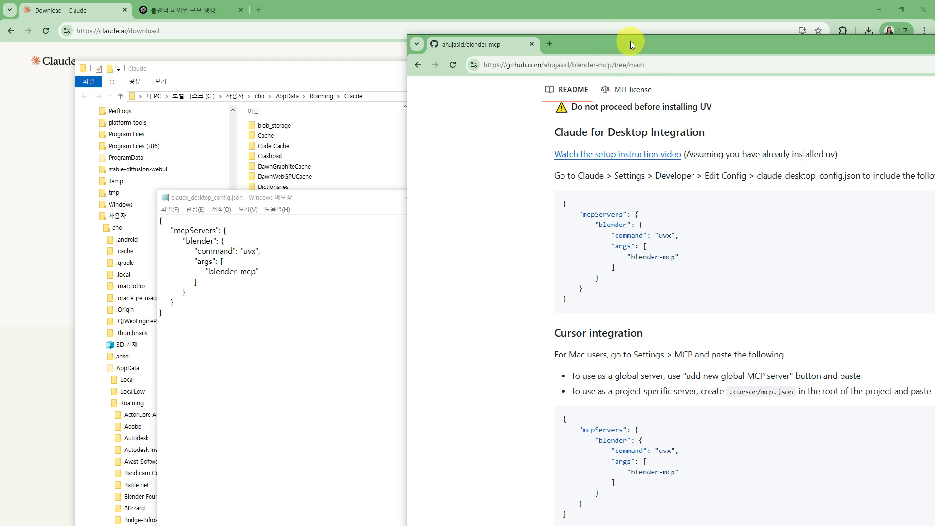
pyautogui.moveTo(632, 46); pyautogui.dragTo(624, 42)
pyautogui.scroll(2, 659, 209)
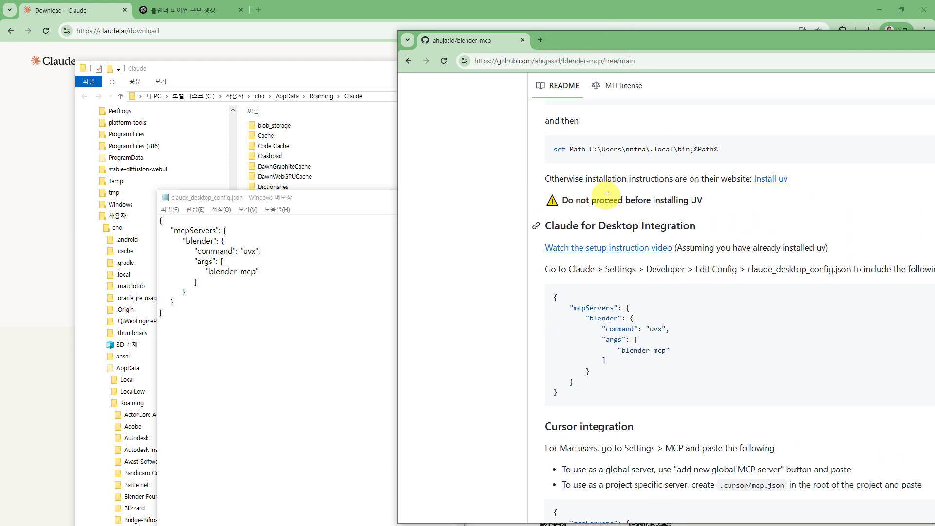
pyautogui.scroll(-6, 703, 192)
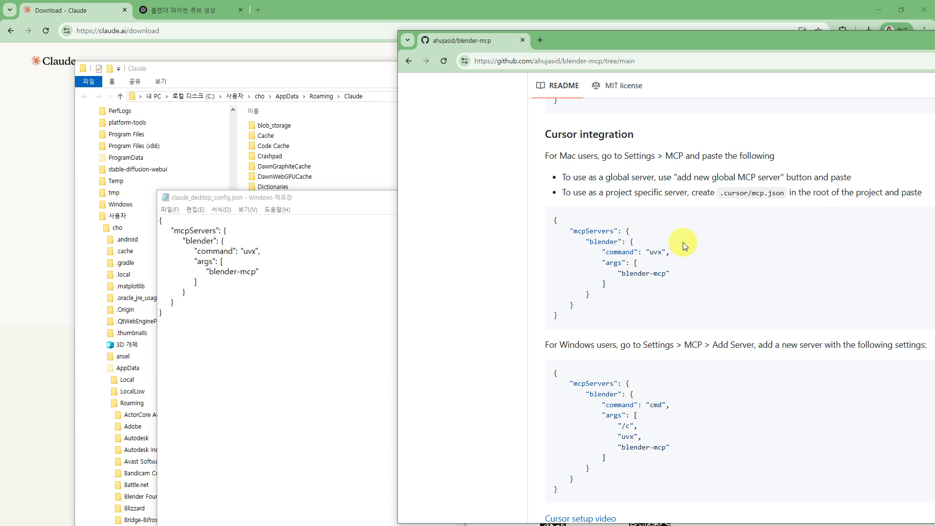
pyautogui.scroll(3, 711, 142)
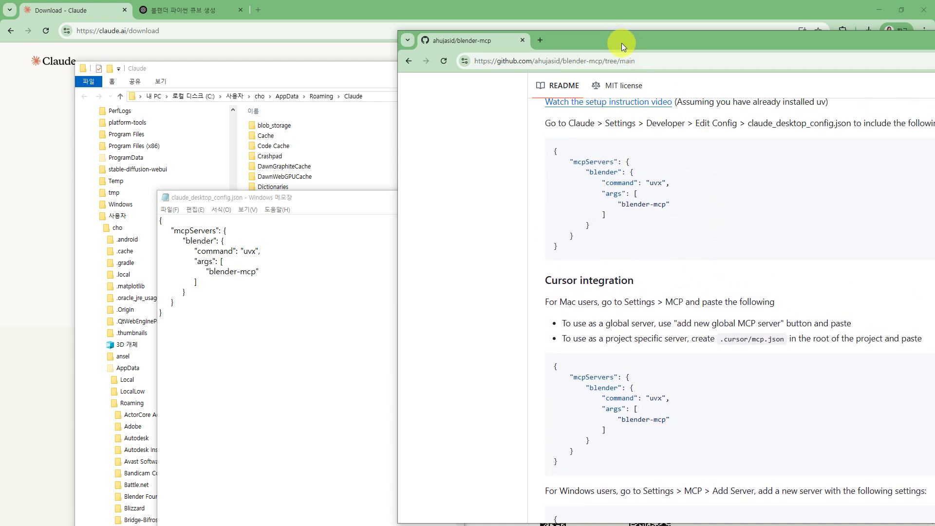
pyautogui.moveTo(623, 44); pyautogui.dragTo(934, 44)
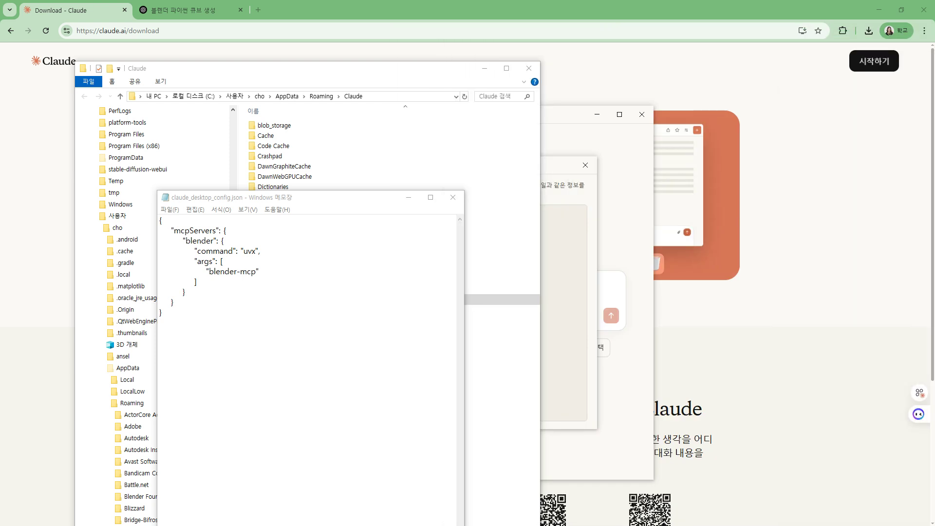
# Step: Close the config file and its folder view, check the blender server's details in Claude's developer settings and close the settings
pyautogui.click(454, 198)
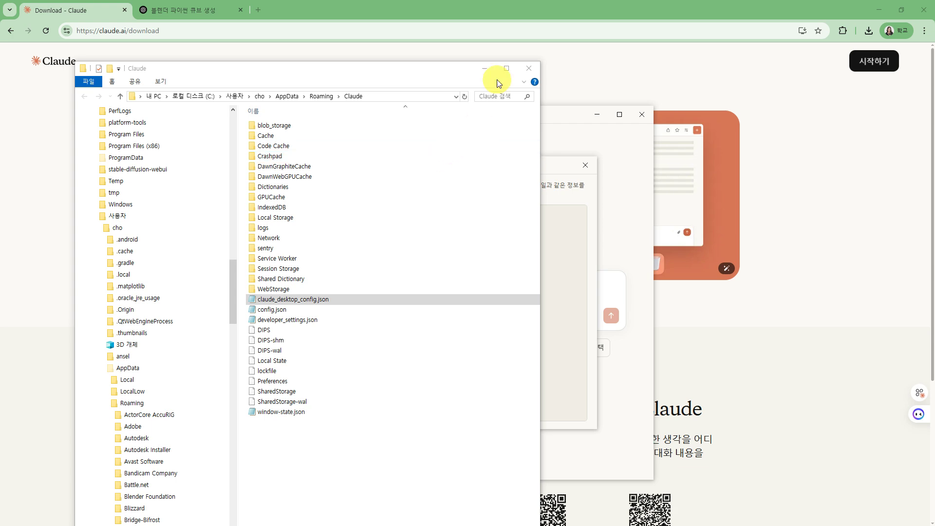
pyautogui.click(484, 67)
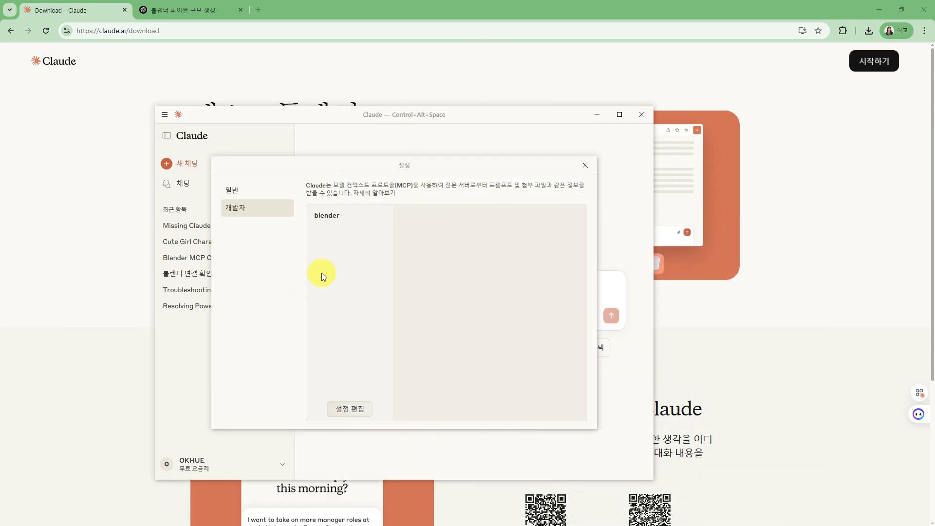
pyautogui.click(331, 217)
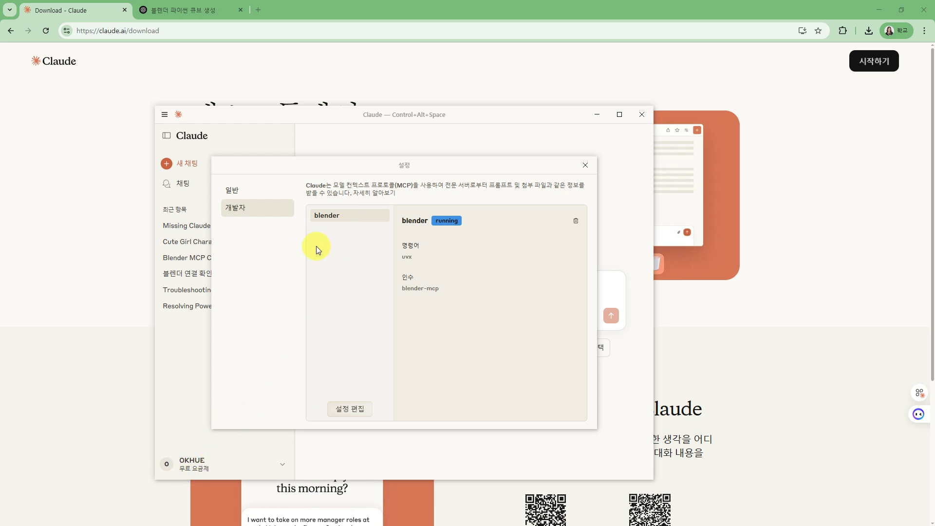
pyautogui.click(586, 165)
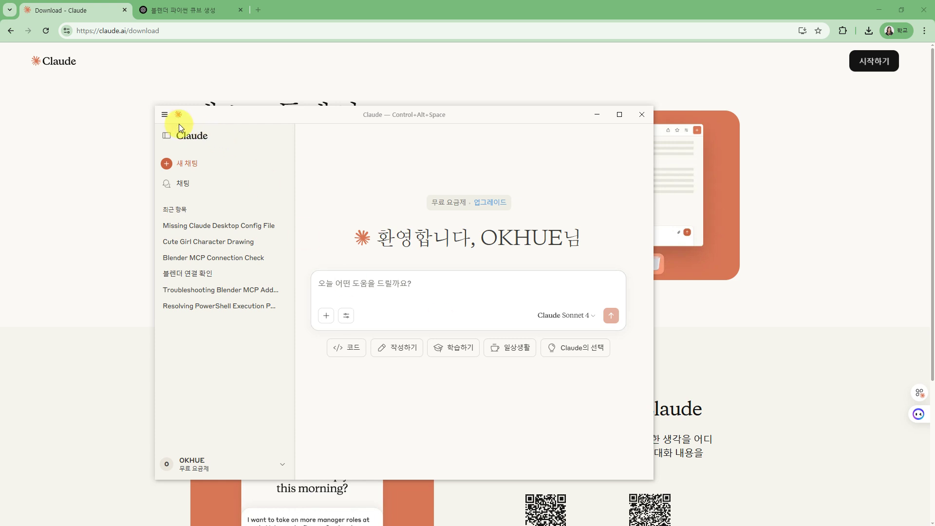
# Step: Open Claude's MCP log file, look through it and close it
pyautogui.click(164, 115)
pyautogui.moveTo(186, 170)
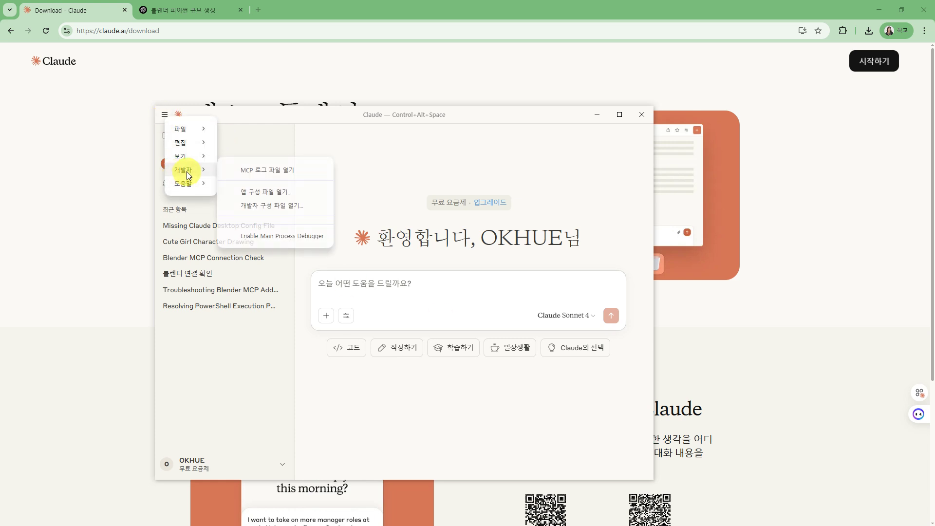
pyautogui.click(270, 171)
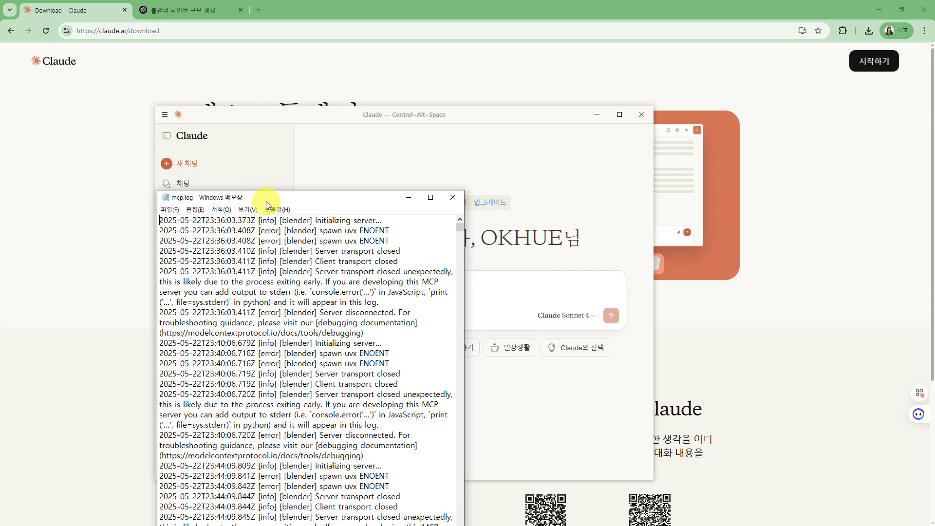
pyautogui.moveTo(266, 201); pyautogui.dragTo(331, 167)
pyautogui.click(520, 164)
# Step: Open the app configuration file from Claude's developer options, review it and close it
pyautogui.click(165, 115)
pyautogui.moveTo(193, 172)
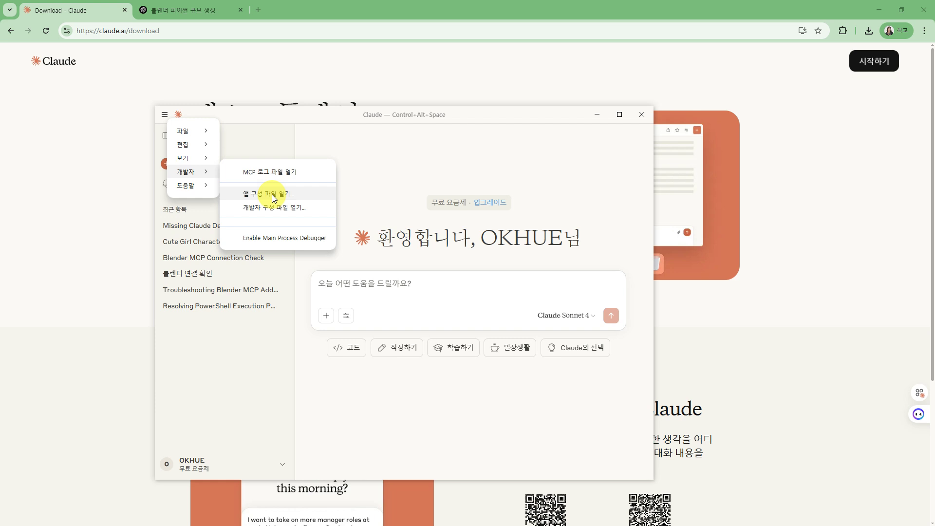
pyautogui.click(273, 195)
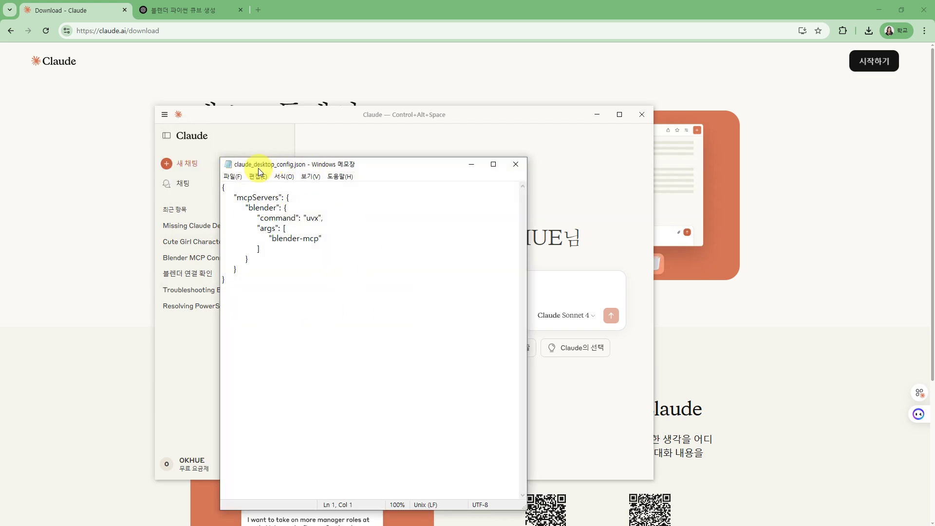
pyautogui.click(515, 167)
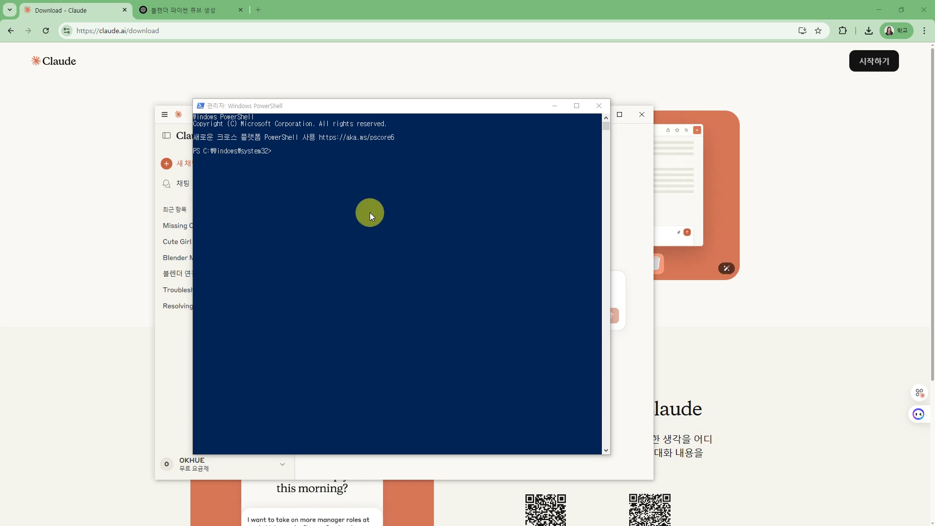
pyautogui.click(283, 151)
pyautogui.rightClick(332, 140)
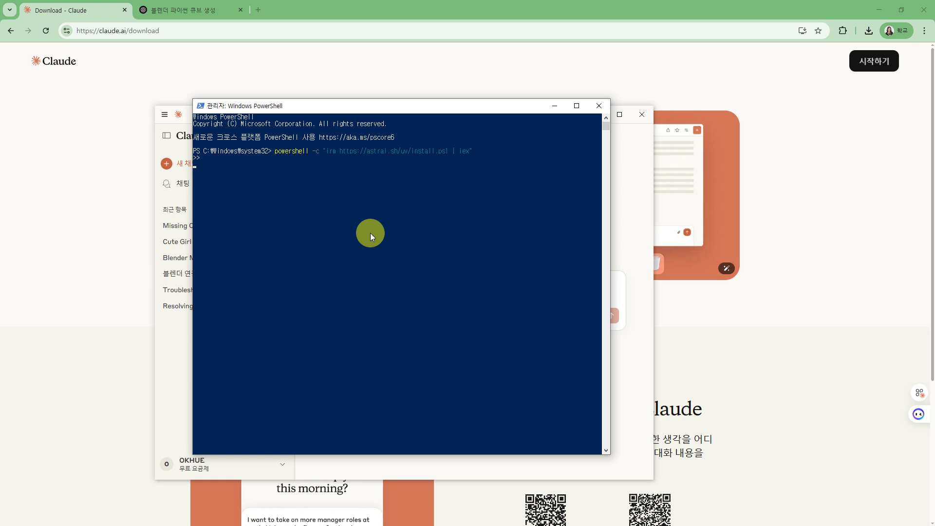
pyautogui.press('Return')
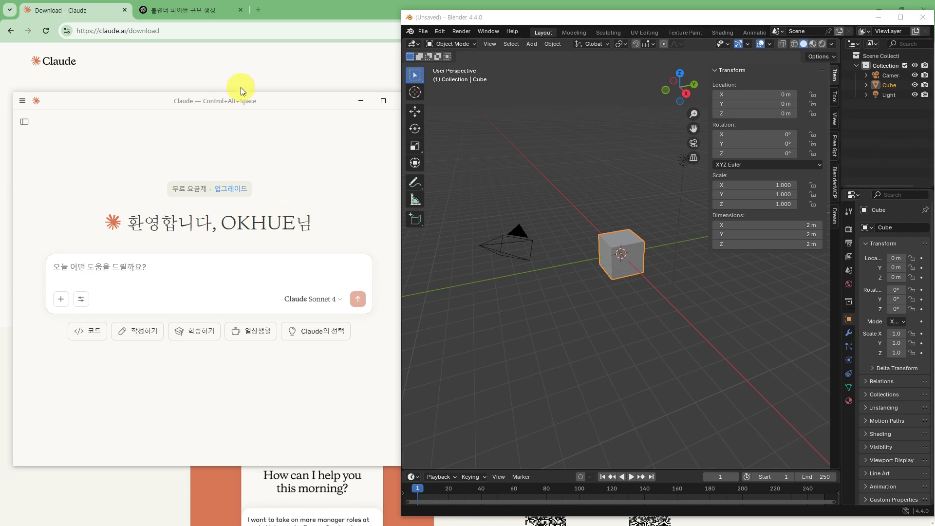
# Step: Switch to the Claude desktop app, check the blender MCP server's status in the developer settings and close them
pyautogui.moveTo(140, 104); pyautogui.dragTo(148, 103)
pyautogui.click(30, 101)
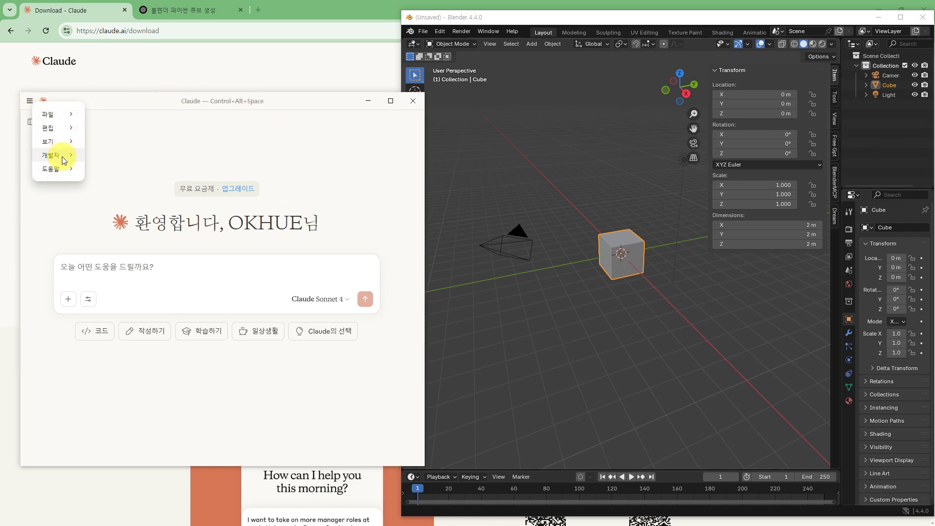
pyautogui.moveTo(62, 159)
pyautogui.moveTo(57, 118)
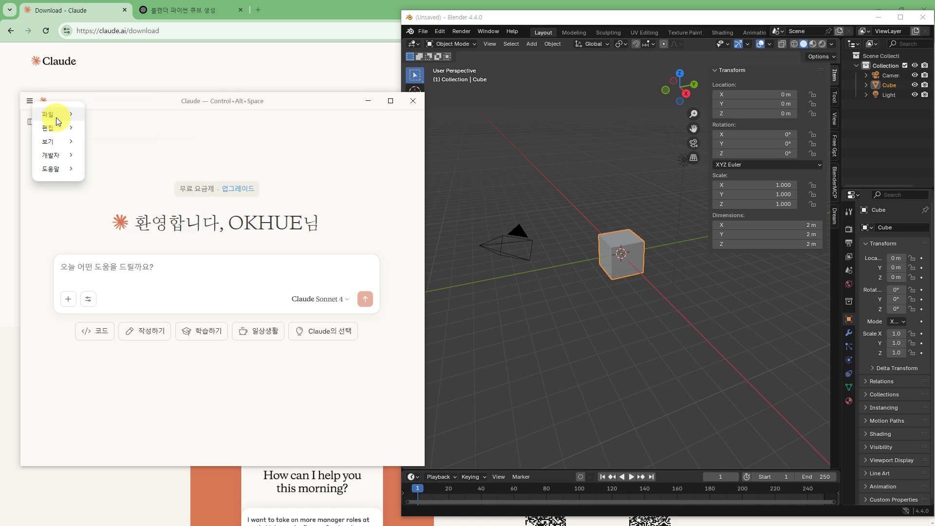
pyautogui.click(101, 129)
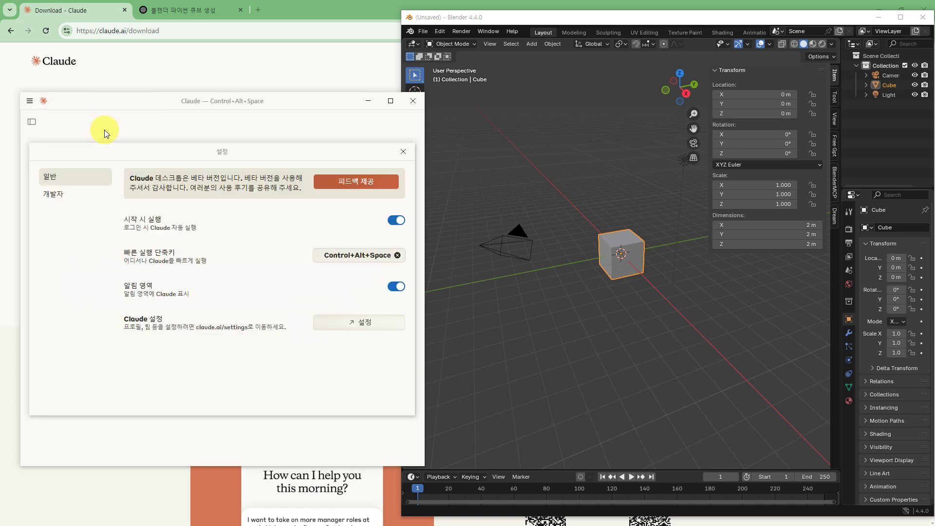
pyautogui.click(59, 194)
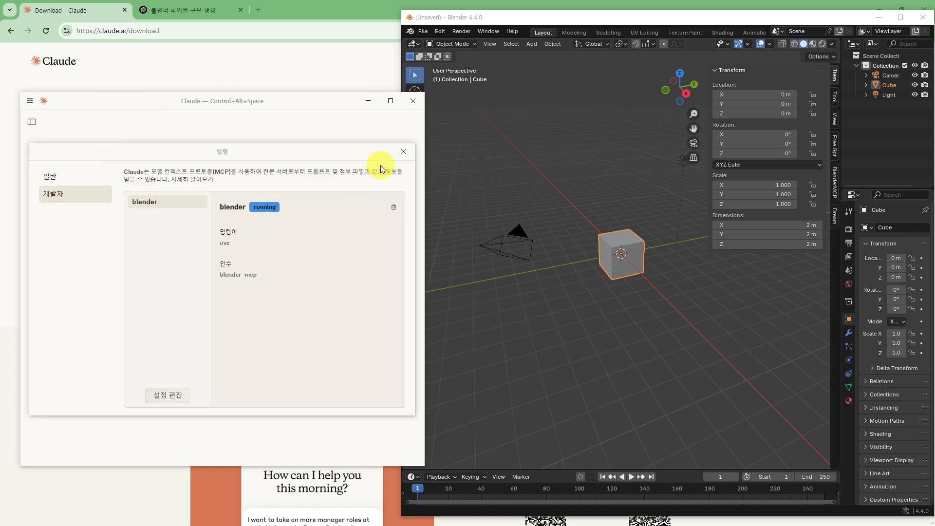
pyautogui.click(404, 152)
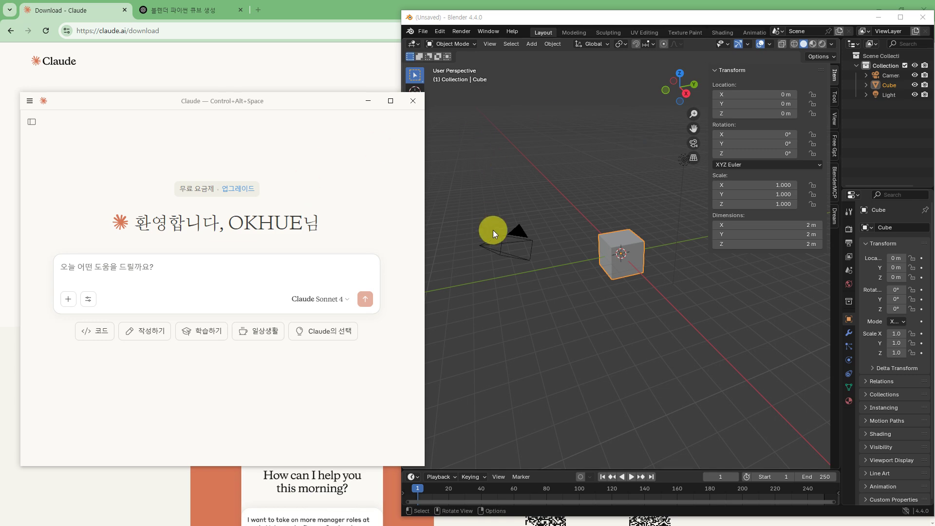
# Step: Connect Blender's MCP add-on to the MCP server and ask Claude "블렌더랑 연결 잘 되었지?"
pyautogui.moveTo(292, 105); pyautogui.dragTo(276, 103)
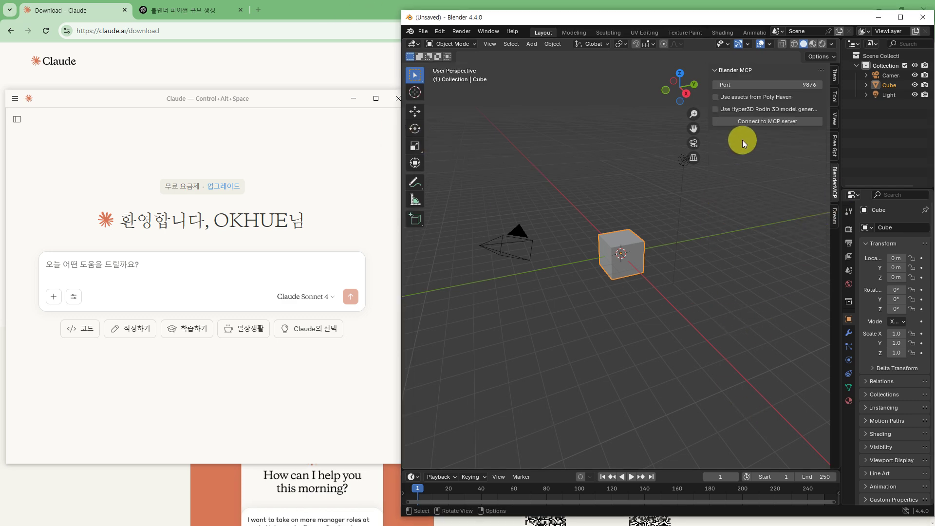
pyautogui.click(758, 122)
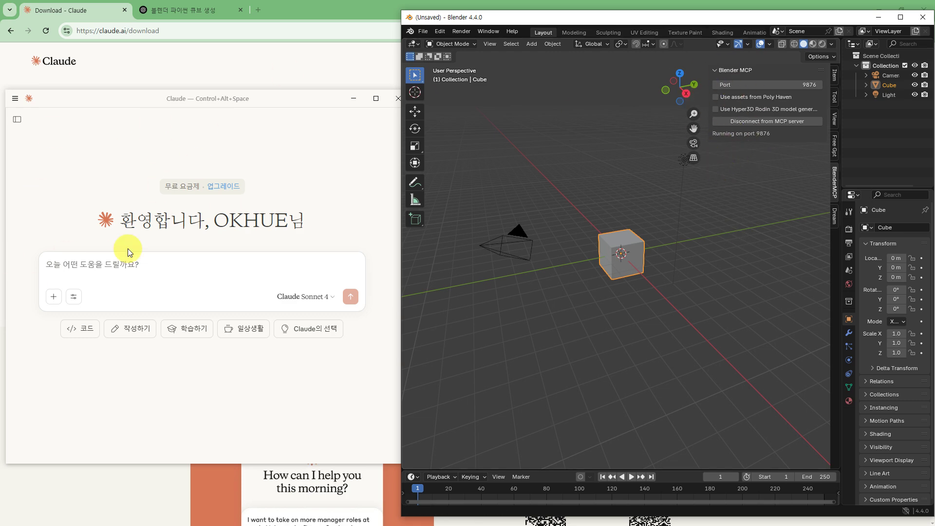
pyautogui.click(143, 264)
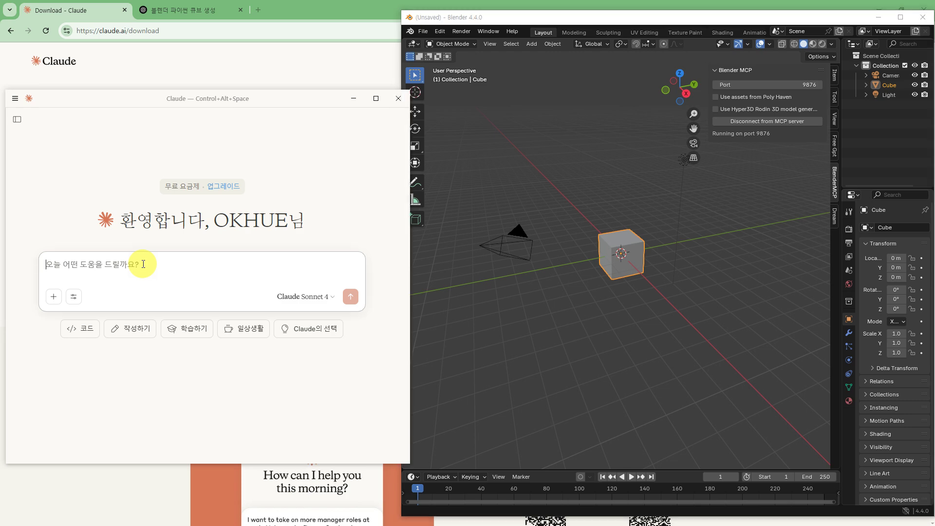
pyautogui.write('ㅂ렌더랑 연결')
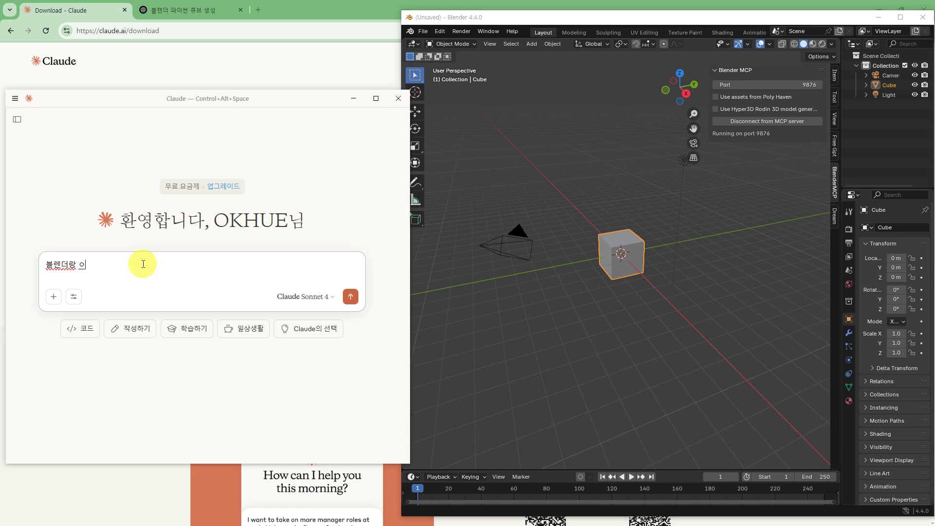
pyautogui.write(' 잘 되었지?')
pyautogui.press('Return')
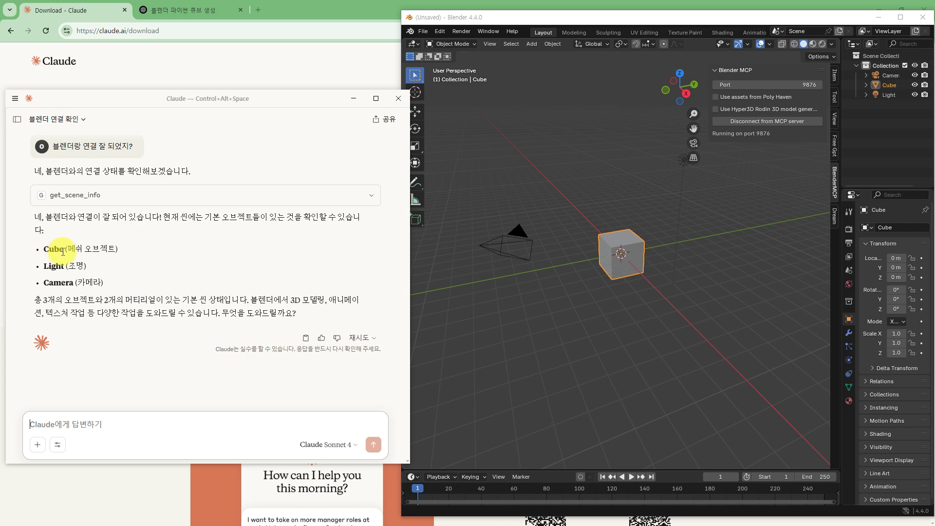
# Step: Prompt Claude "싹 다 지우고 가로 100 세로 100 높이 100의 영역에 스피어 30개 랜덤으로 생성해줘" and always allow it to execute Blender code
pyautogui.click(88, 423)
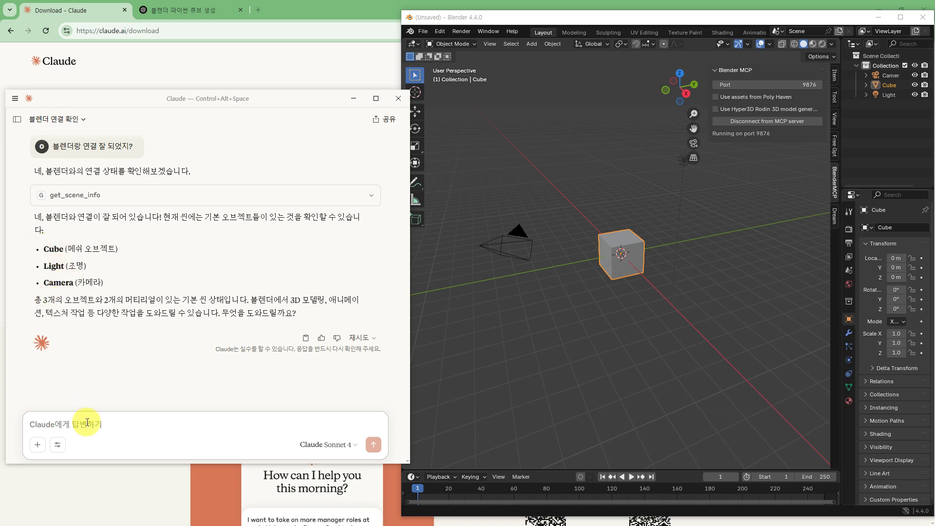
pyautogui.write('싹 다 지우고')
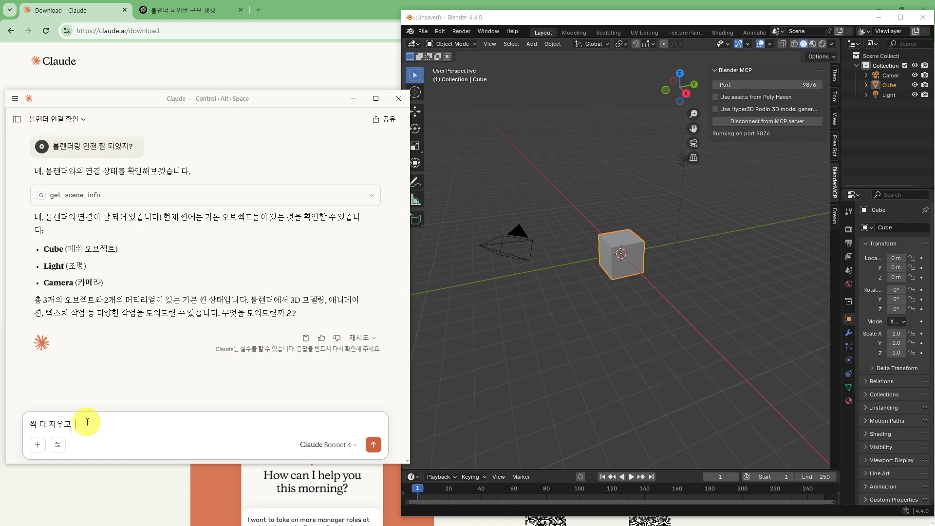
pyautogui.write(' 가로 100 세로 100 높이 100의 영ㅇ')
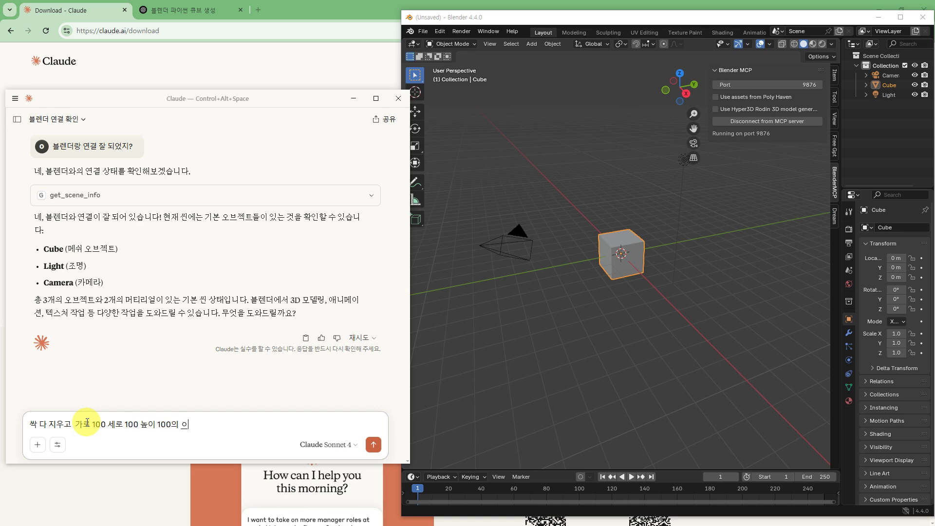
pyautogui.write('역에 스피어 30개 랜덤으로 생시')
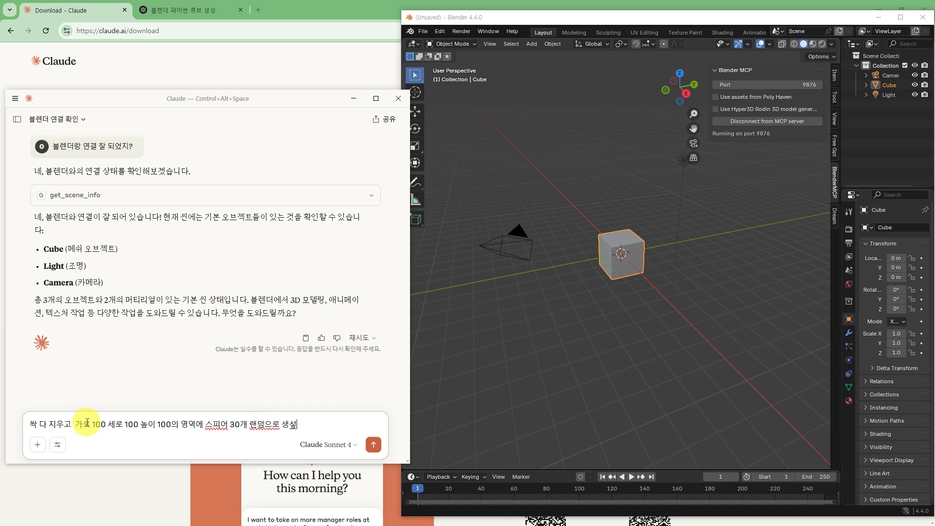
pyautogui.write('성해줘')
pyautogui.press('Return')
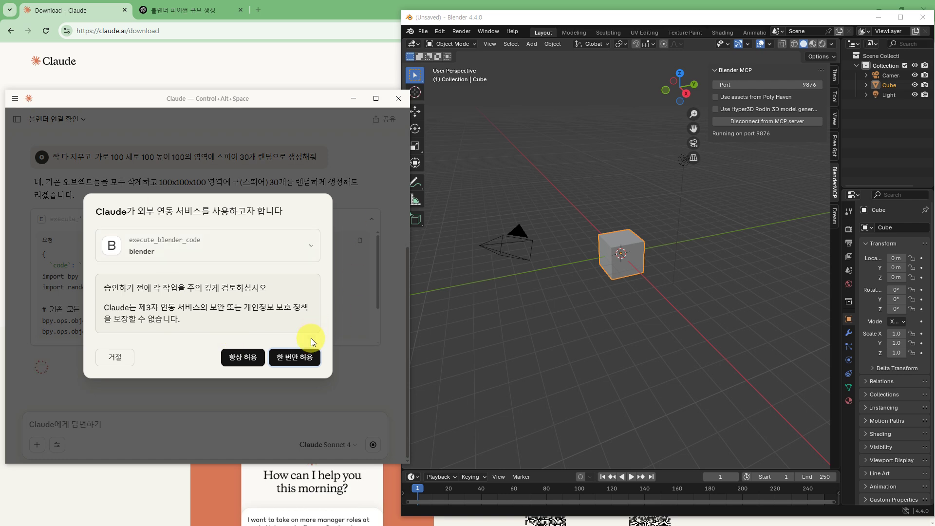
pyautogui.click(240, 358)
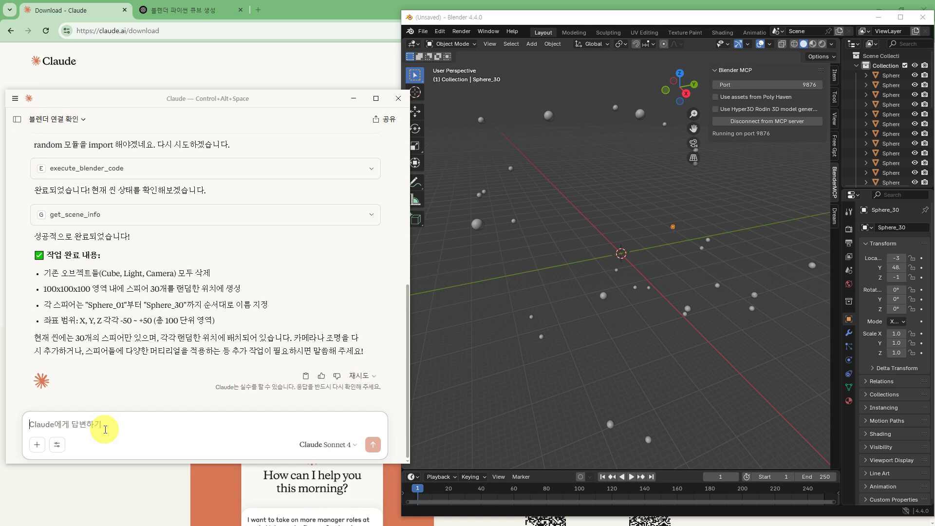
# Step: Prompt Claude "이 스피어들의 크기를 랜덤으로 변경해봐." and inspect the resized spheres in the Blender viewport
pyautogui.write('이 스피어들의')
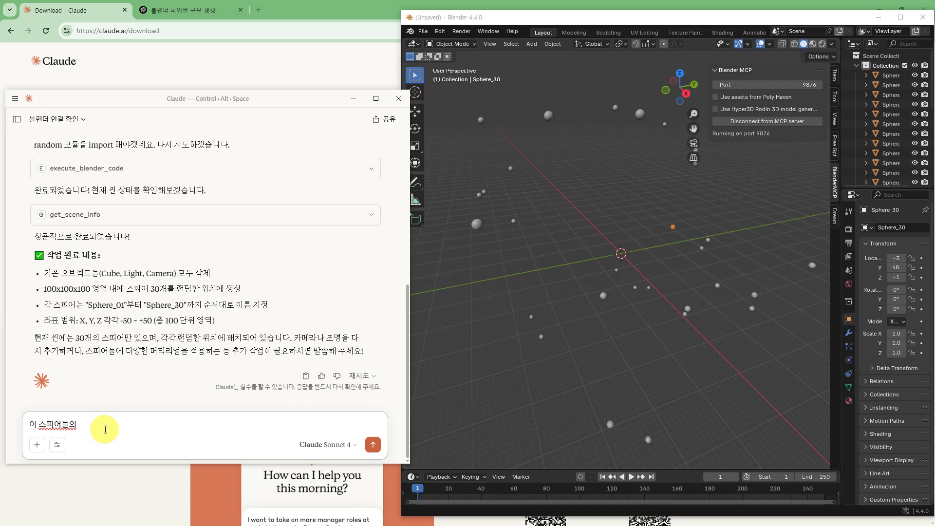
pyautogui.write('크기를 랜덤의으로 변경해봐')
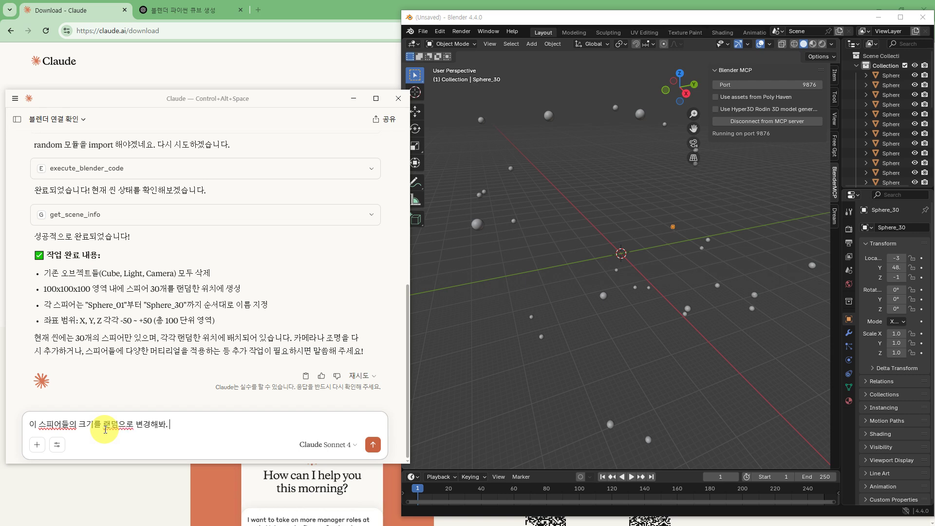
pyautogui.write('. 제일 큰 스피어의')
pyautogui.press('BackSpace')
pyautogui.write('에')
pyautogui.press('Return')
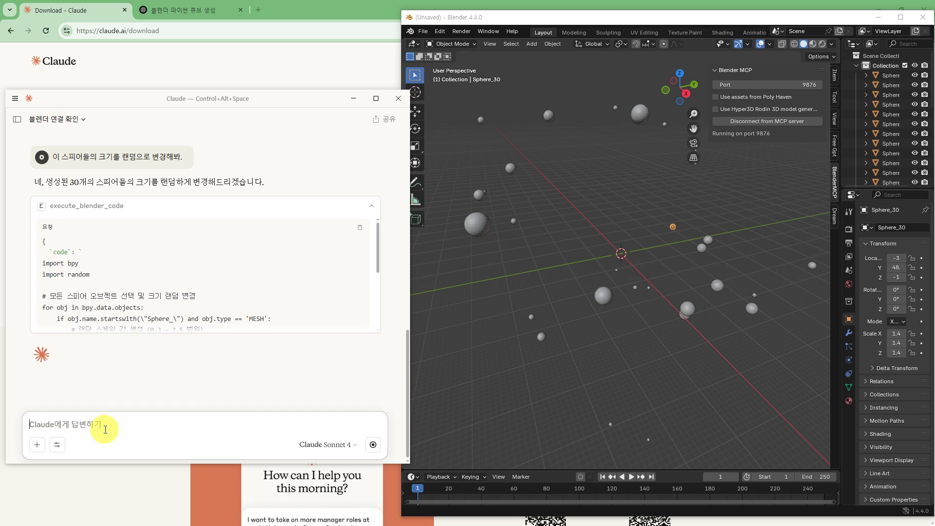
pyautogui.moveTo(636, 334); pyautogui.dragTo(390, 360, button='middle')
pyautogui.click(284, 366)
# Step: Prompt Claude "픽사에 등장할 것 같은 아주 귀여운 버섯모양의 집을 만들어줘" and inspect the mushroom house from several angles in Blender
pyautogui.click(75, 432)
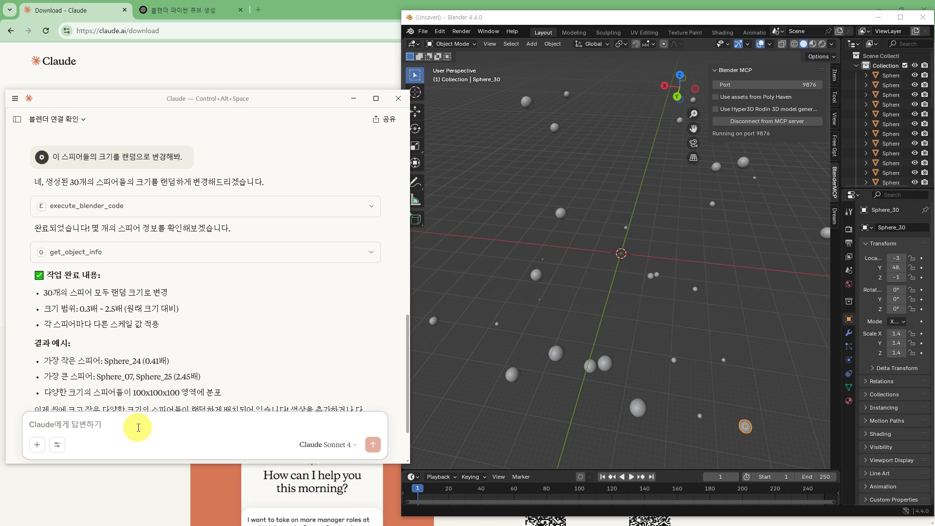
pyautogui.write('픽사에')
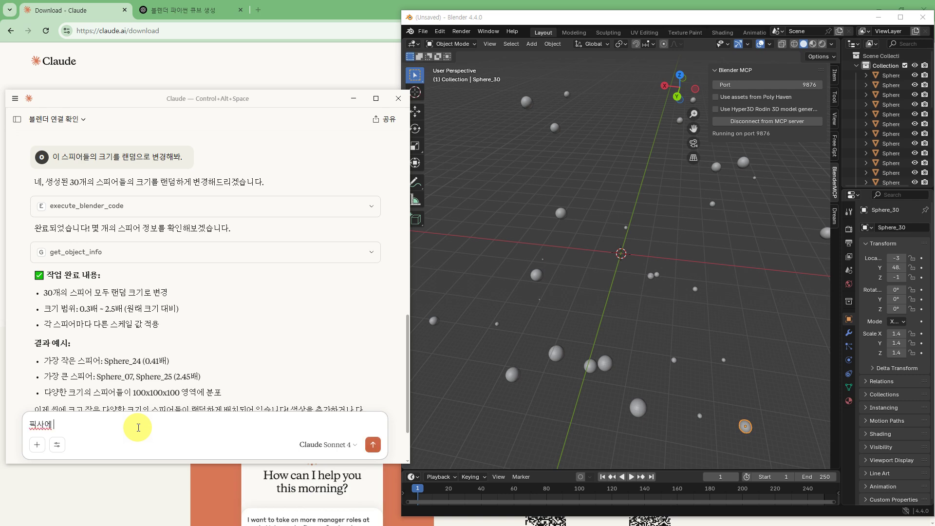
pyautogui.write('등장할 것 같은 아주 귀여운 버섯모양의 ㅈ')
pyautogui.press('BackSpace')
pyautogui.press('BackSpace')
pyautogui.press('BackSpace')
pyautogui.press('BackSpace')
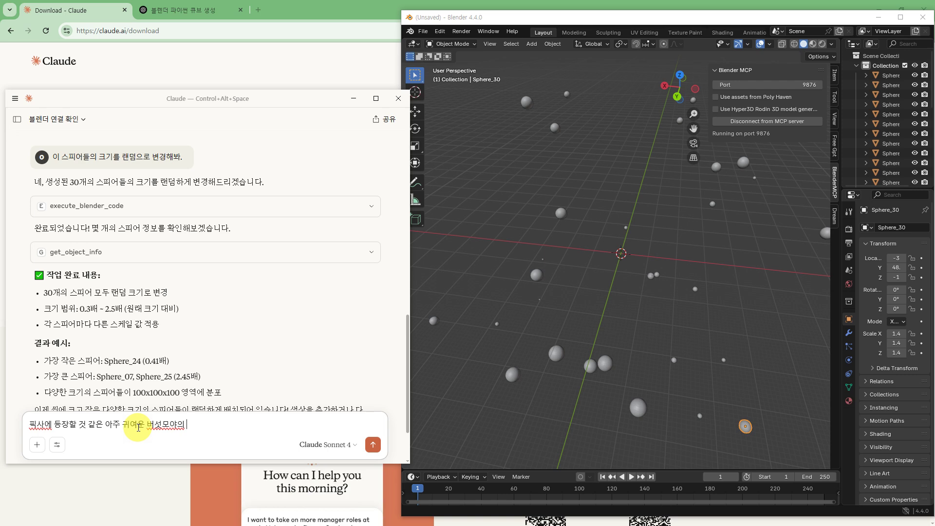
pyautogui.write('양의 집을 만들어줘')
pyautogui.press('Return')
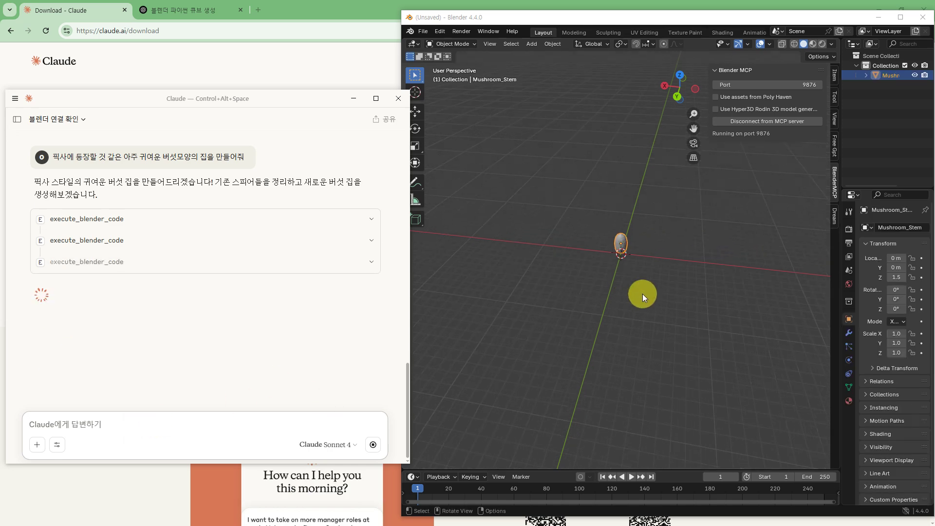
pyautogui.moveTo(642, 286); pyautogui.dragTo(615, 280, button='middle')
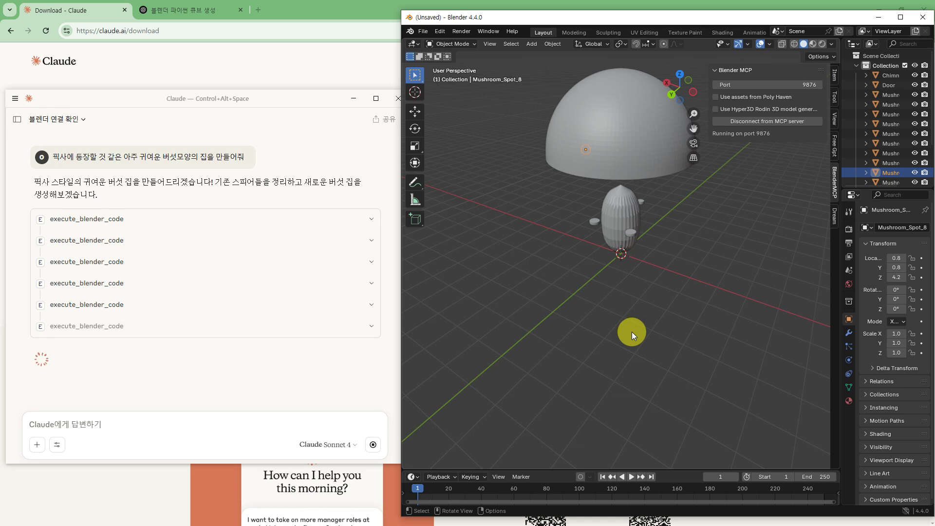
pyautogui.moveTo(633, 332); pyautogui.dragTo(693, 272, button='middle')
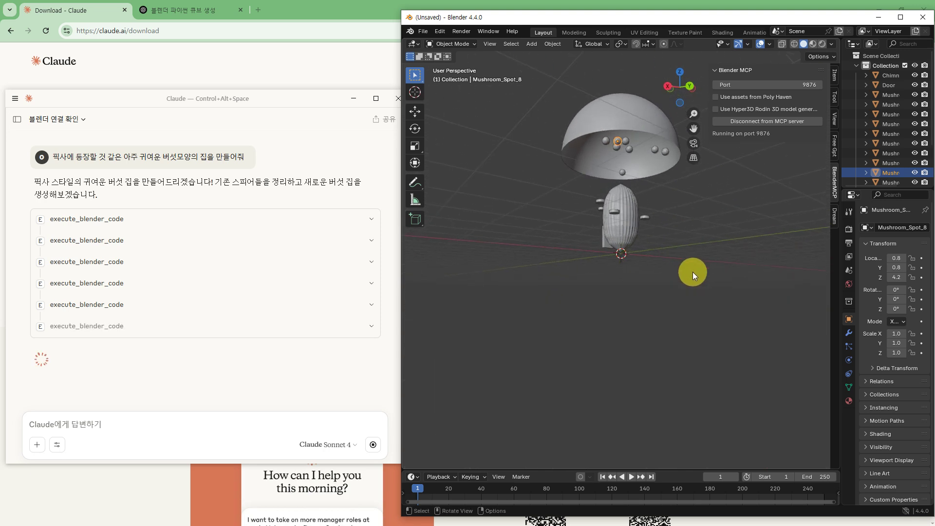
pyautogui.moveTo(635, 293); pyautogui.dragTo(694, 340, button='middle')
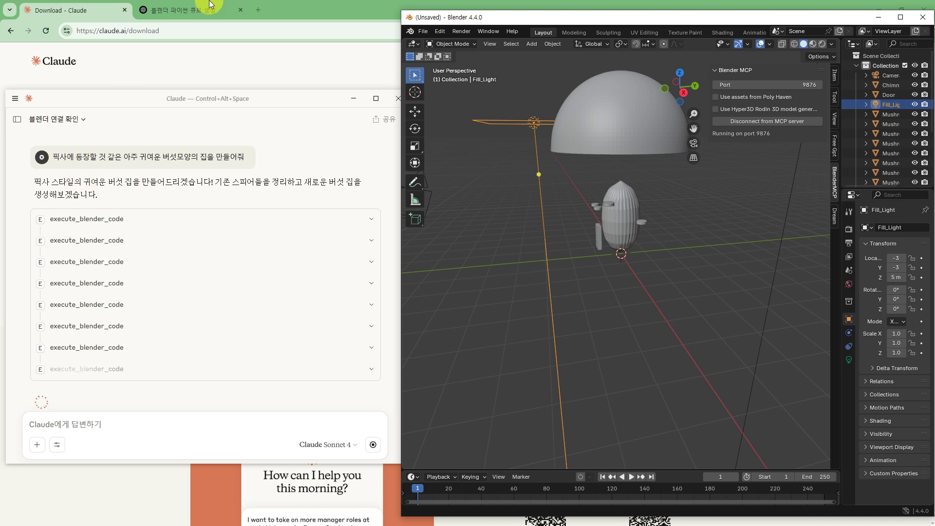
pyautogui.scroll(-5, 642, 256)
pyautogui.scroll(3, 632, 302)
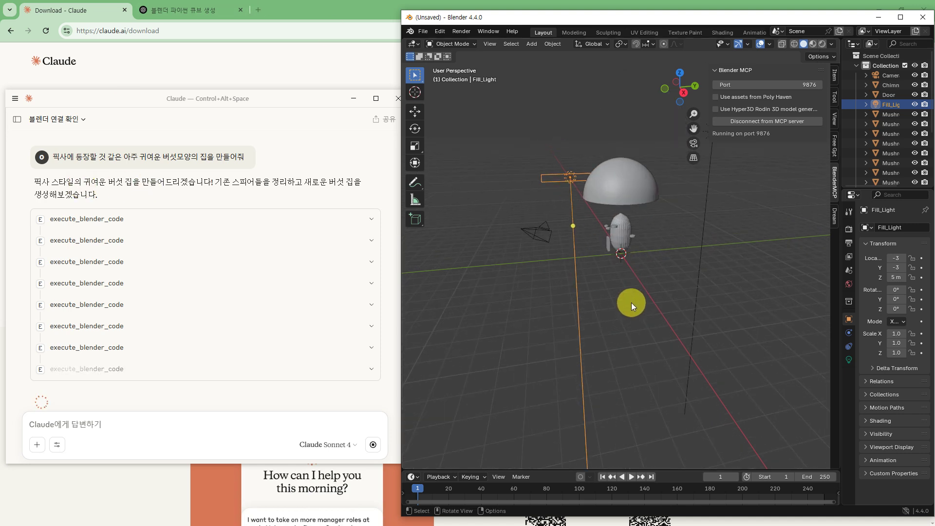
# Step: Prompt Claude "집을 새로 만들거야. 가로 50 세로 50 높이는 10으로 집의 바닥부터 만들어보자" and inspect the floor slab in Blender
pyautogui.click(100, 431)
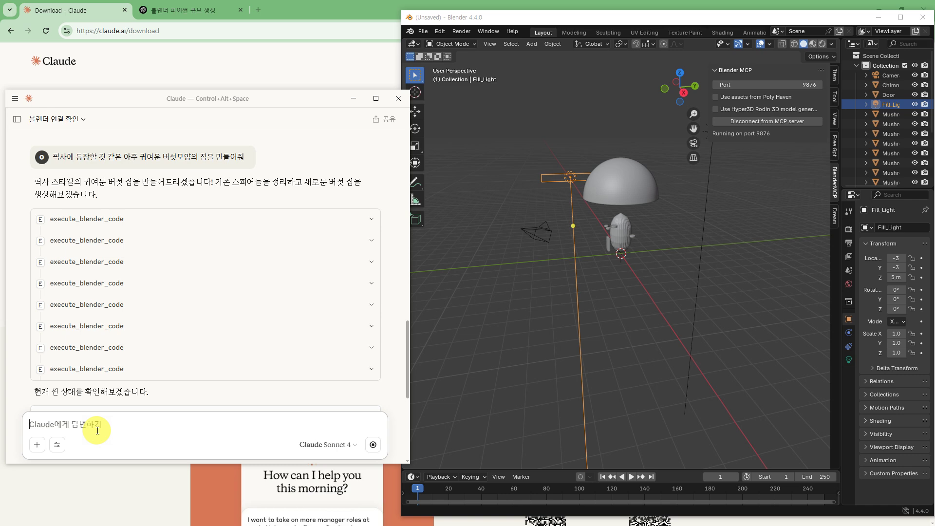
pyautogui.write('집을 새로 만들거야. 가로 50 세로 50 높이는')
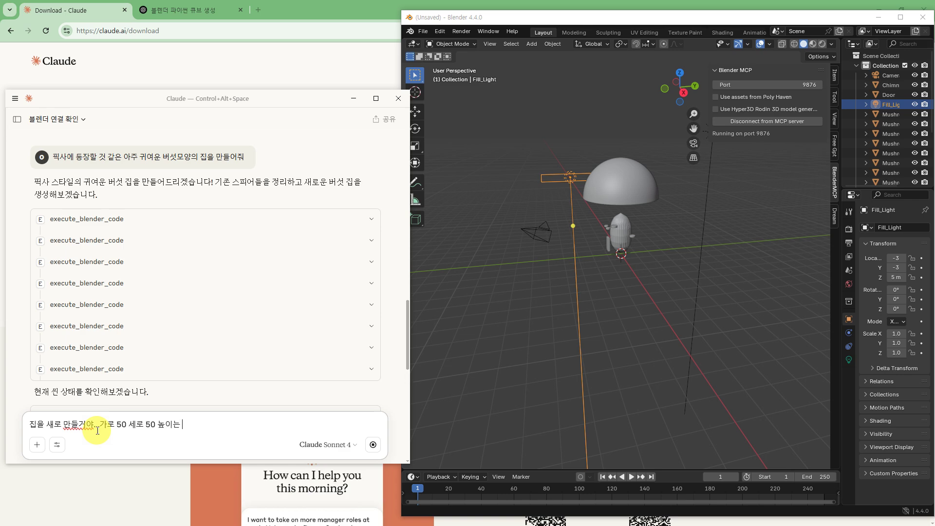
pyautogui.write('집의 ㅂ')
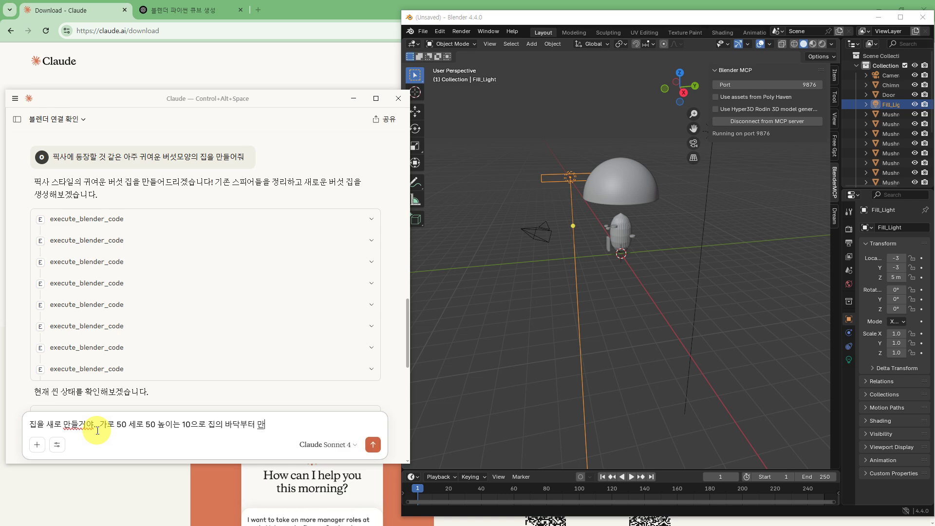
pyautogui.press('Return')
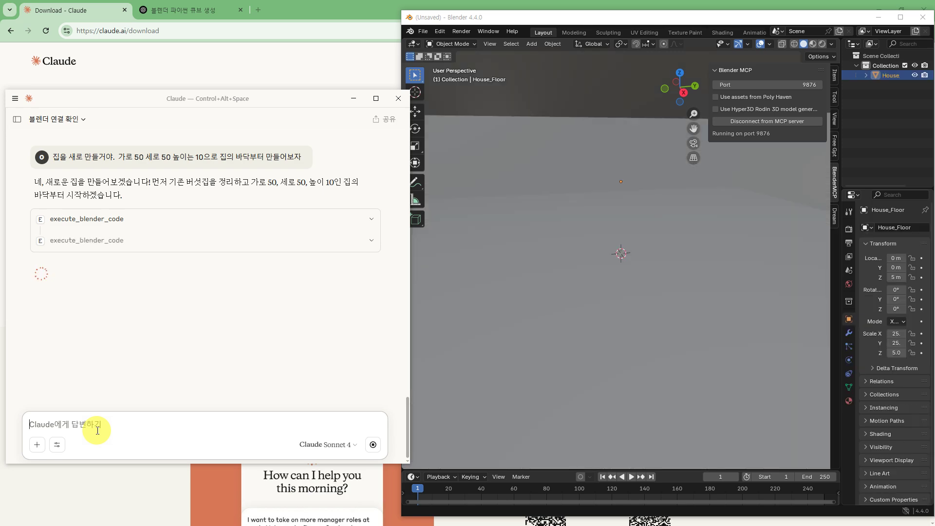
pyautogui.scroll(-6, 587, 282)
pyautogui.moveTo(575, 287); pyautogui.dragTo(697, 341, button='middle')
# Step: Prompt Claude "그러면 4개의 모서리에 집을 받쳐줄 4개의 기둥을 만들어보자" and inspect the pillars under the floor in Blender
pyautogui.click(105, 428)
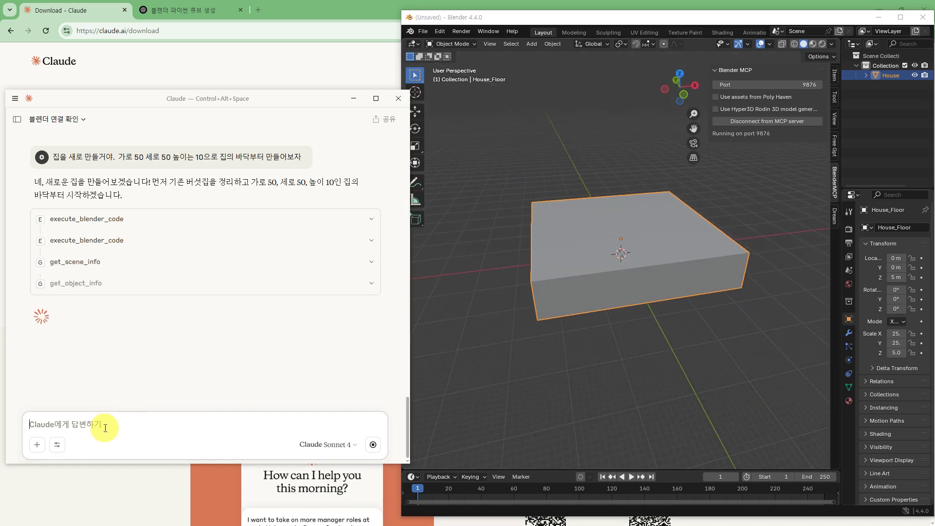
pyautogui.write('그러면')
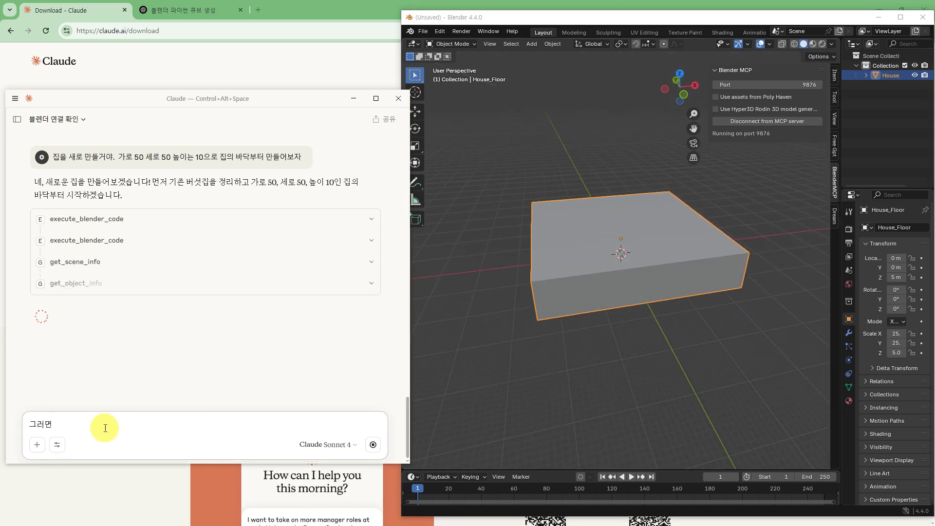
pyautogui.write(' 4개의')
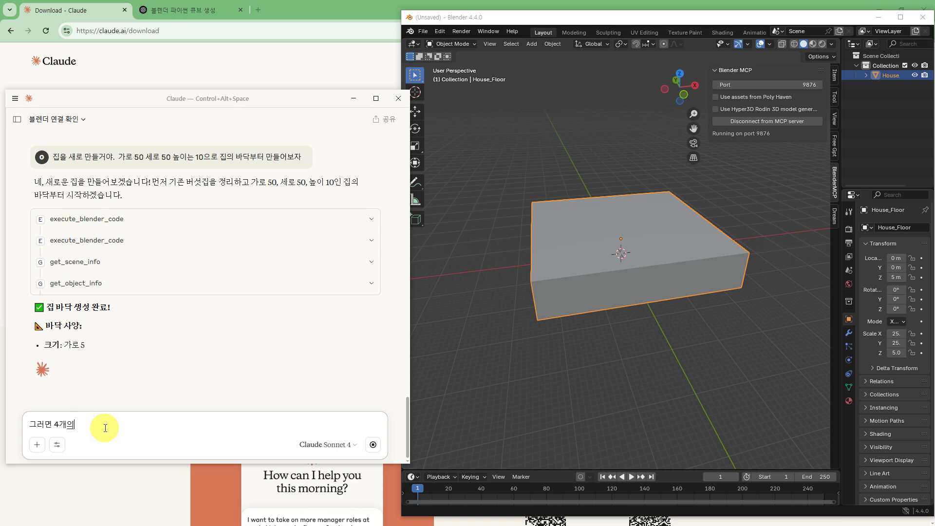
pyautogui.write(' 묏서리에 집의 기둥이 될')
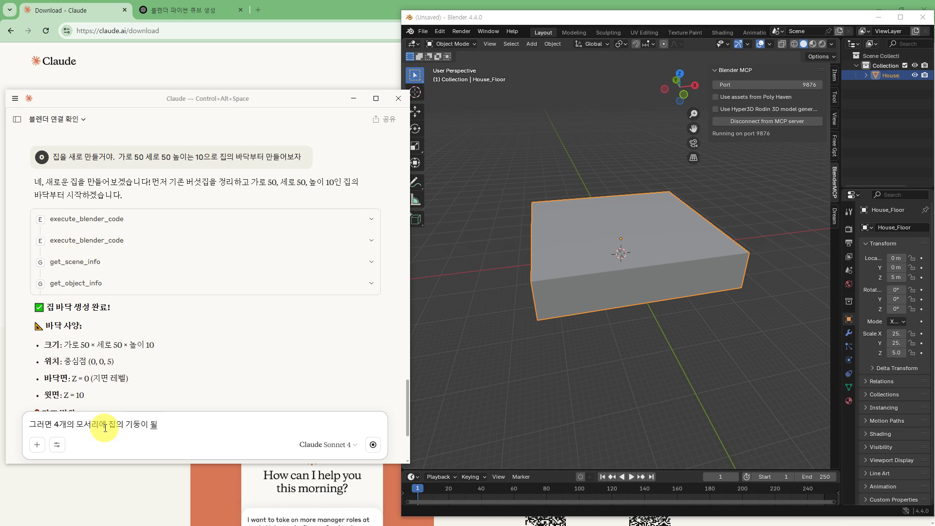
pyautogui.press('BackSpace')
pyautogui.press('BackSpace')
pyautogui.press('BackSpace')
pyautogui.press('BackSpace')
pyautogui.press('BackSpace')
pyautogui.press('BackSpace')
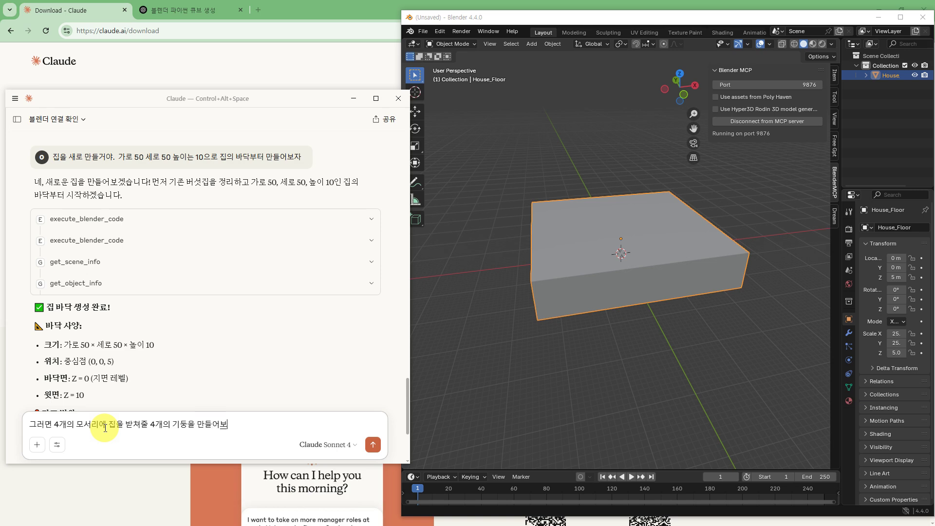
pyautogui.press('Return')
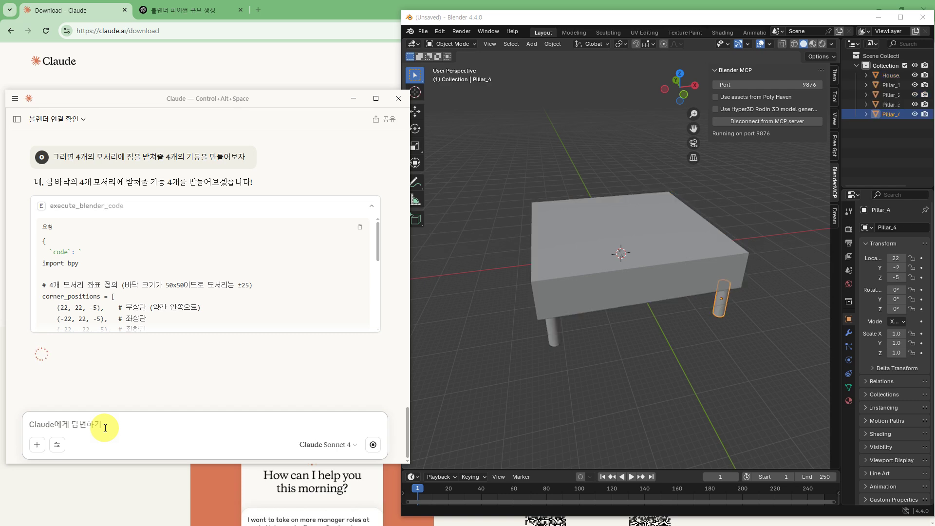
pyautogui.moveTo(574, 317); pyautogui.dragTo(703, 299, button='middle')
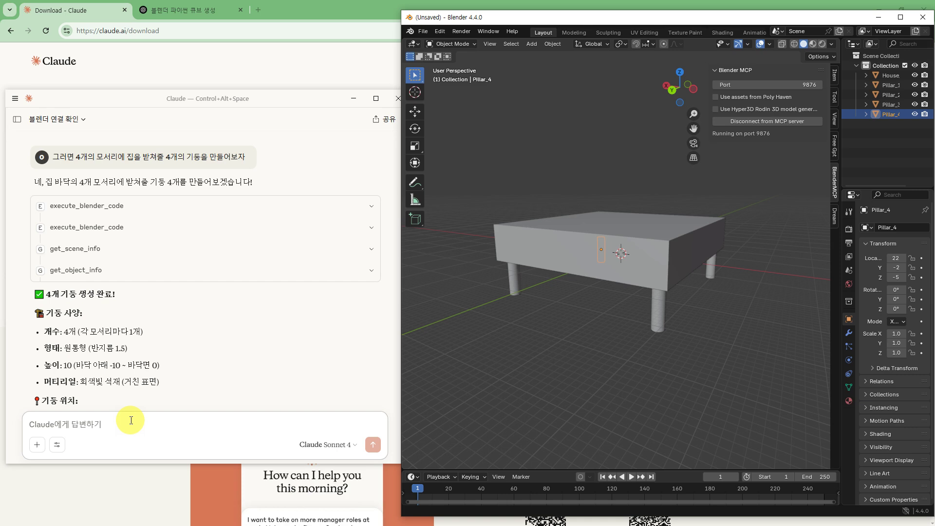
# Step: Prompt Claude "세모난 형태의 지붕도 만들어봐" and inspect the roof as it is generated in Blender
pyautogui.click(131, 421)
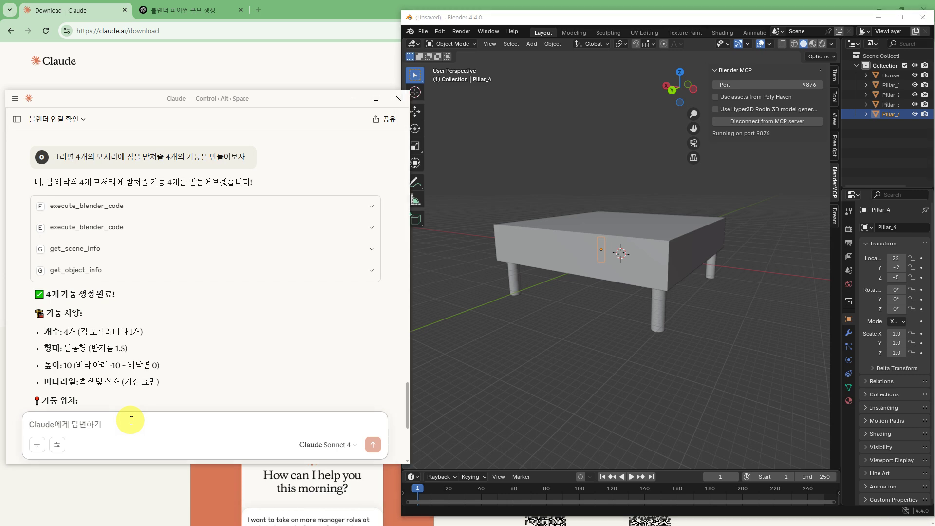
pyautogui.write('ㅅ모나ㄴ 혐')
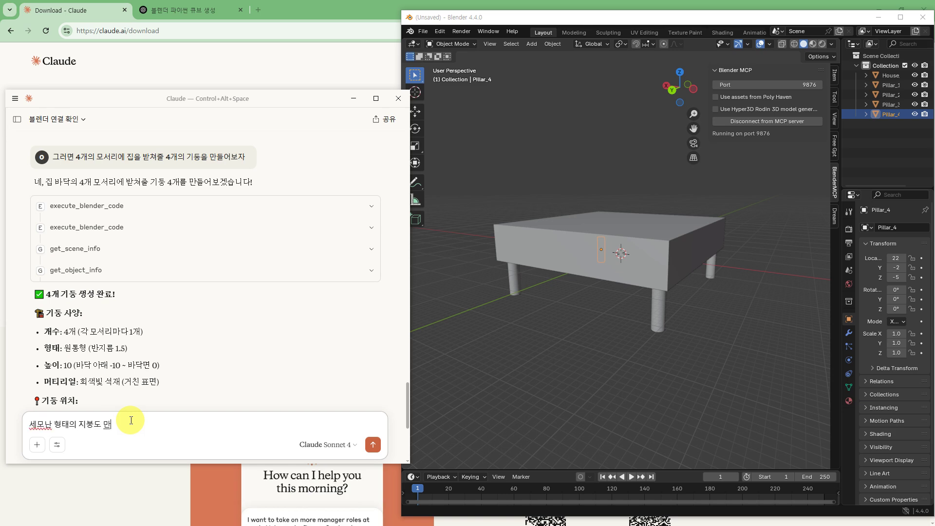
pyautogui.press('Return')
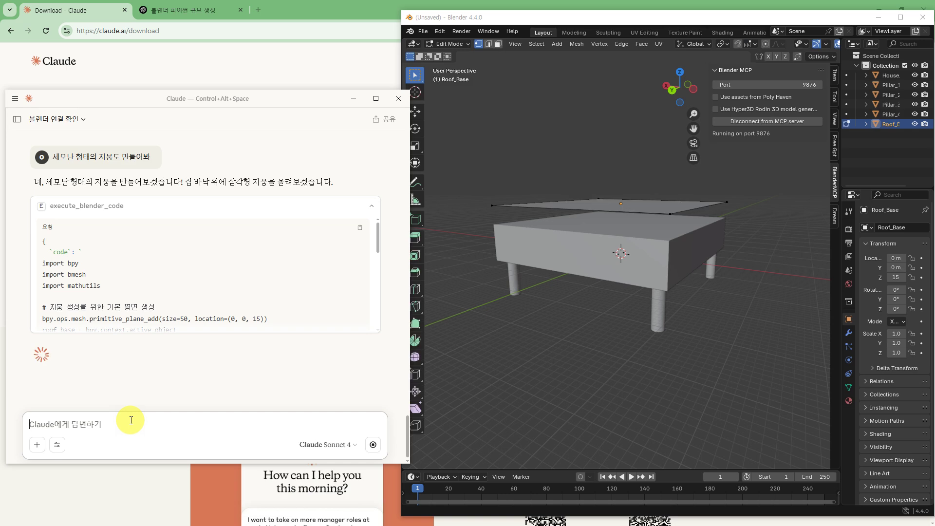
pyautogui.moveTo(612, 317); pyautogui.dragTo(729, 315, button='middle')
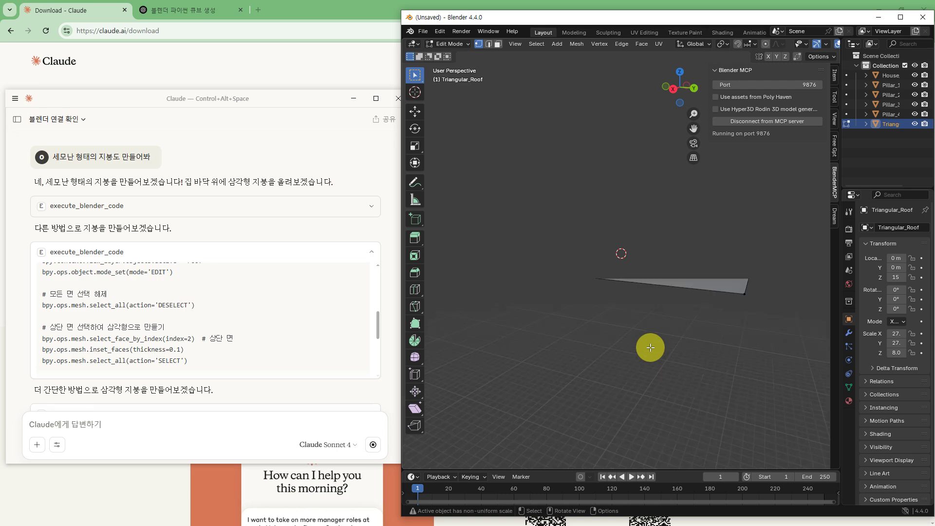
pyautogui.moveTo(666, 273); pyautogui.dragTo(630, 270, button='middle')
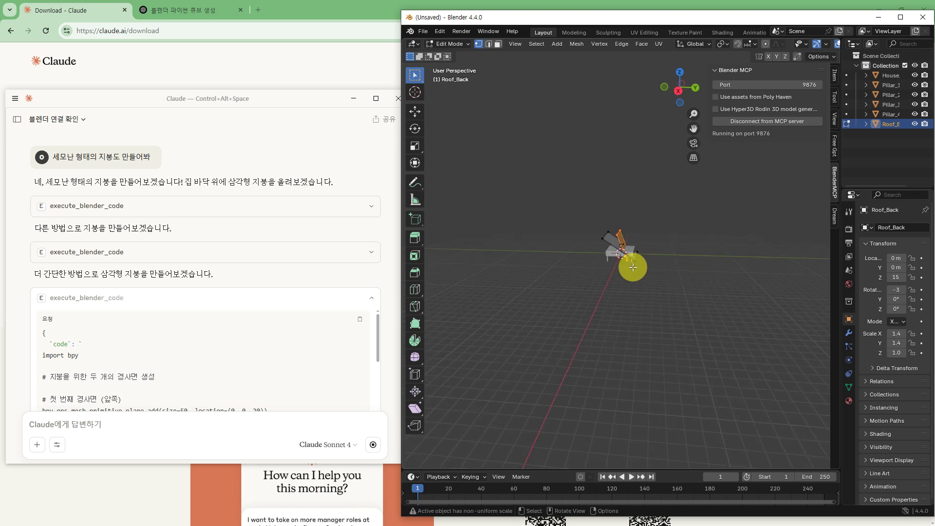
pyautogui.scroll(10, 680, 272)
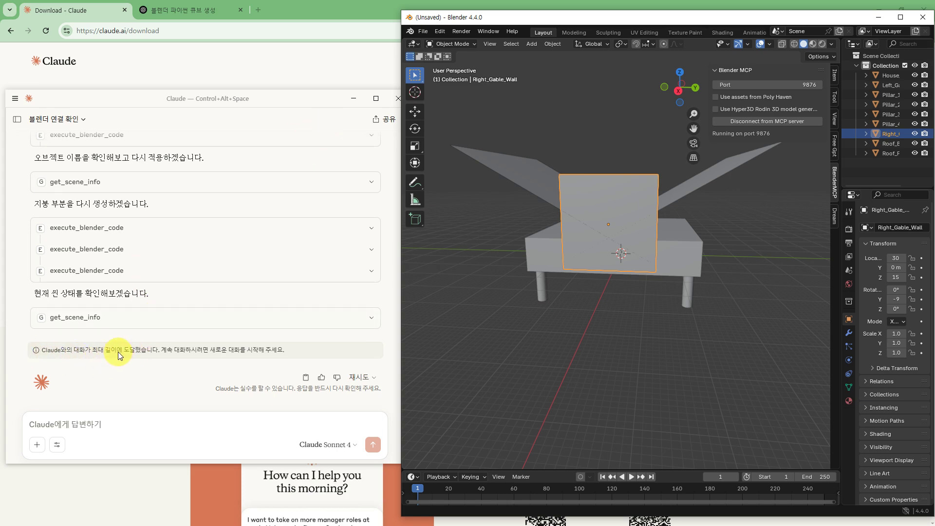
# Step: Delete the two sloped roof planes and the two gable walls in Blender, keeping the floor and pillars
pyautogui.scroll(5, 636, 327)
pyautogui.moveTo(581, 314)
pyautogui.mouseDown(button='middle')
pyautogui.moveTo(680, 378)
pyautogui.moveTo(784, 348)
pyautogui.moveTo(413, 320)
pyautogui.moveTo(826, 309)
pyautogui.moveTo(707, 337)
pyautogui.moveTo(427, 312)
pyautogui.moveTo(700, 347)
pyautogui.moveTo(587, 323)
pyautogui.mouseUp(button='middle')
pyautogui.click(543, 186)
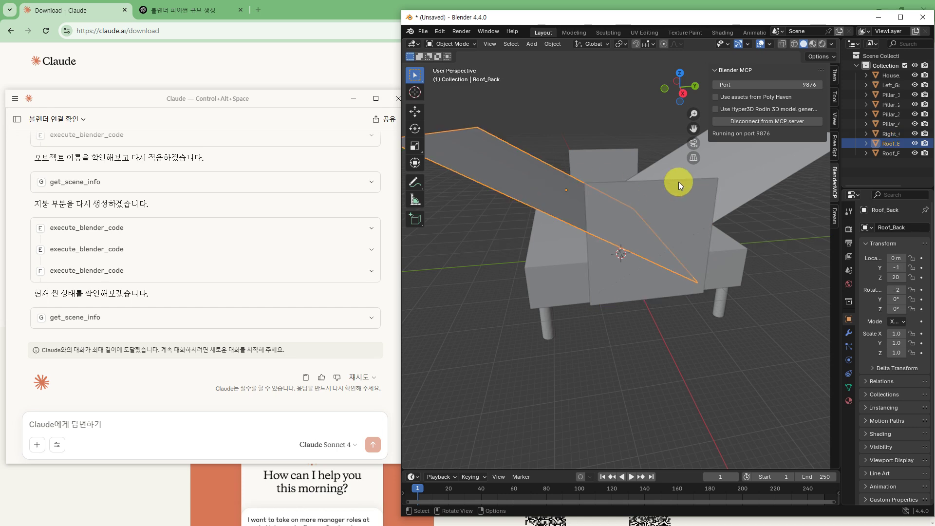
pyautogui.press('Delete')
pyautogui.click(728, 184)
pyautogui.press('Delete')
pyautogui.click(661, 206)
pyautogui.press('Delete')
pyautogui.click(624, 165)
pyautogui.press('Delete')
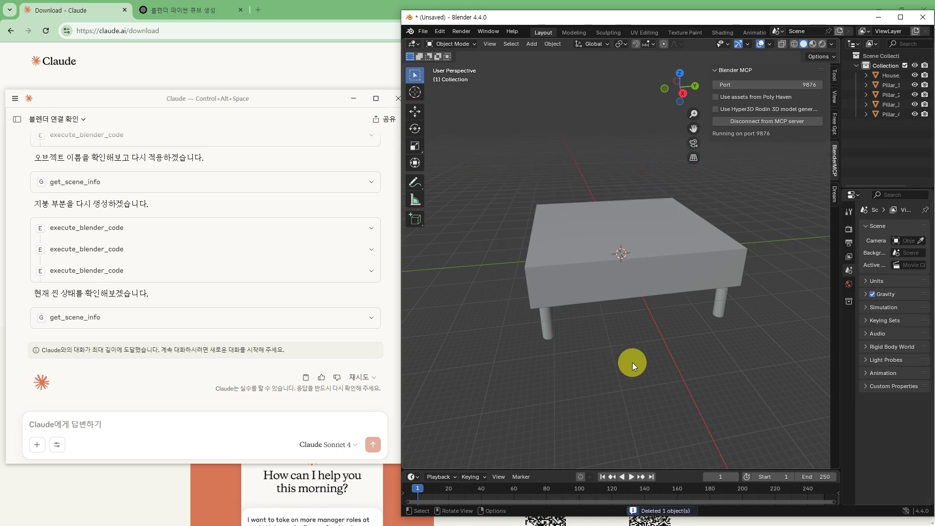
pyautogui.moveTo(417, 382); pyautogui.dragTo(620, 340, button='middle')
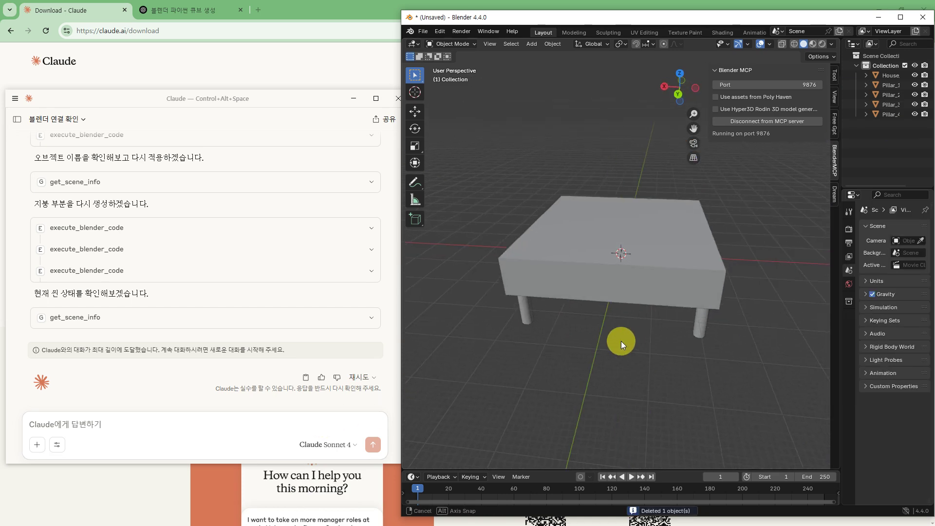
pyautogui.scroll(10, 152, 269)
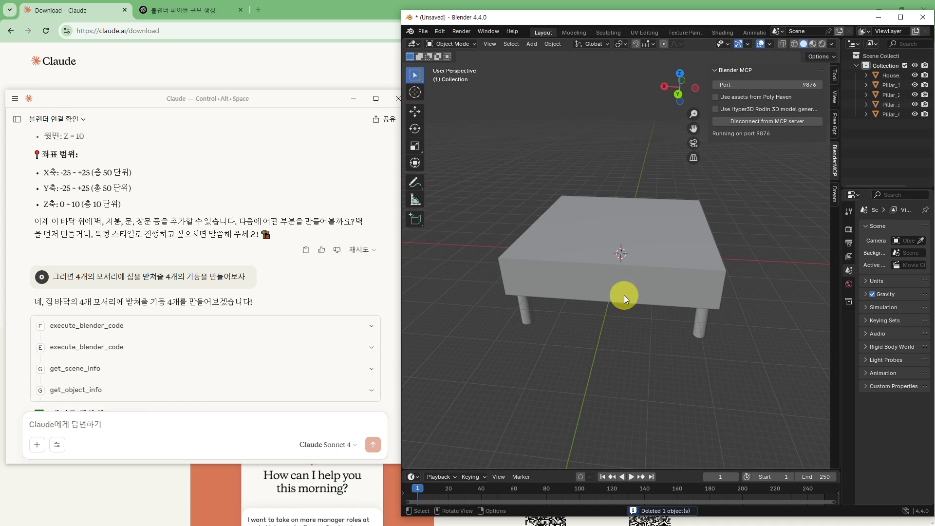